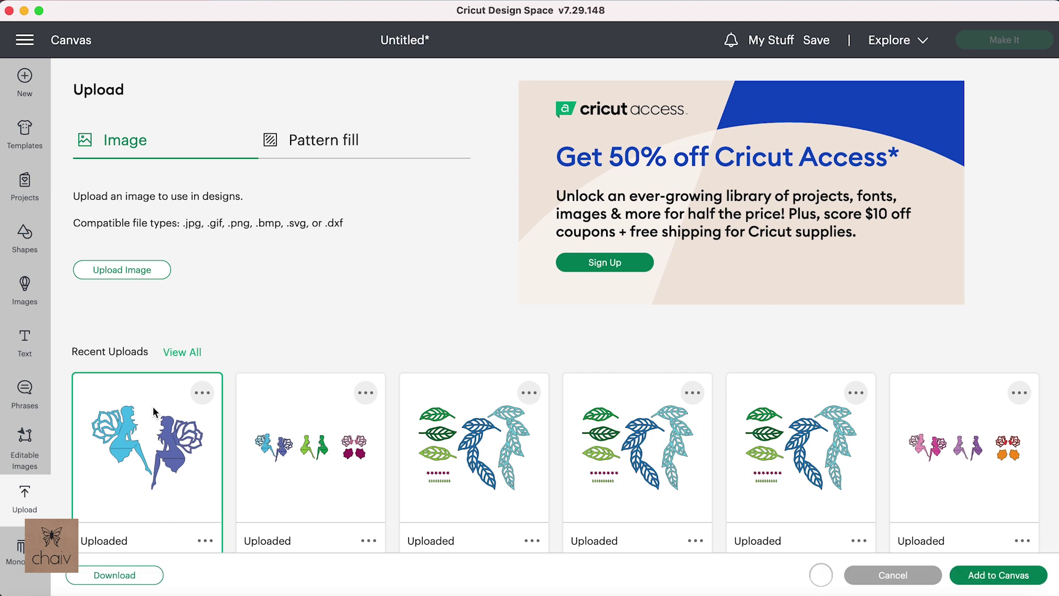
Add the uploaded two-fairy design to the canvas and zoom the view to 75%.
{"action": "left_click", "coordinate": [966, 575]}
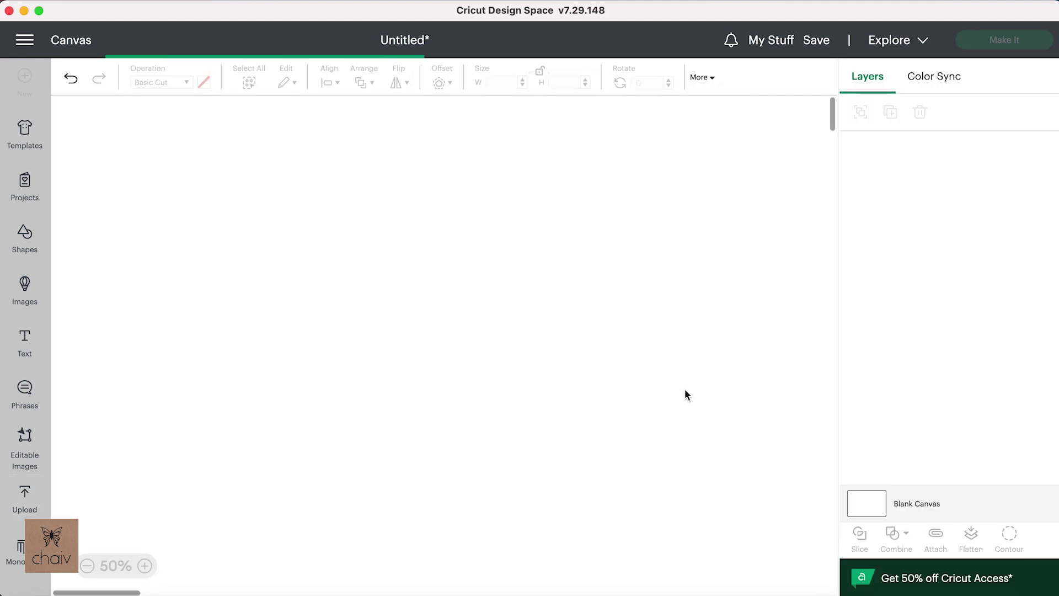
{"action": "left_click", "coordinate": [531, 353]}
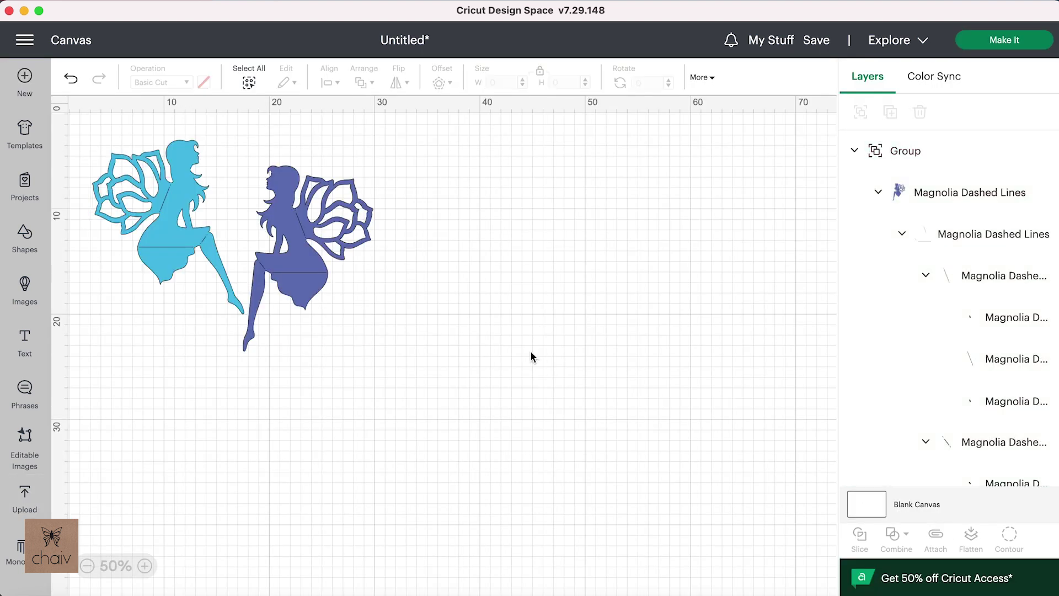
{"action": "scroll", "coordinate": [530, 350], "scroll_direction": "up", "scroll_amount": 2}
{"action": "scroll", "coordinate": [531, 349], "scroll_direction": "up", "scroll_amount": 3}
{"action": "scroll", "coordinate": [530, 350], "scroll_direction": "left", "scroll_amount": 3}
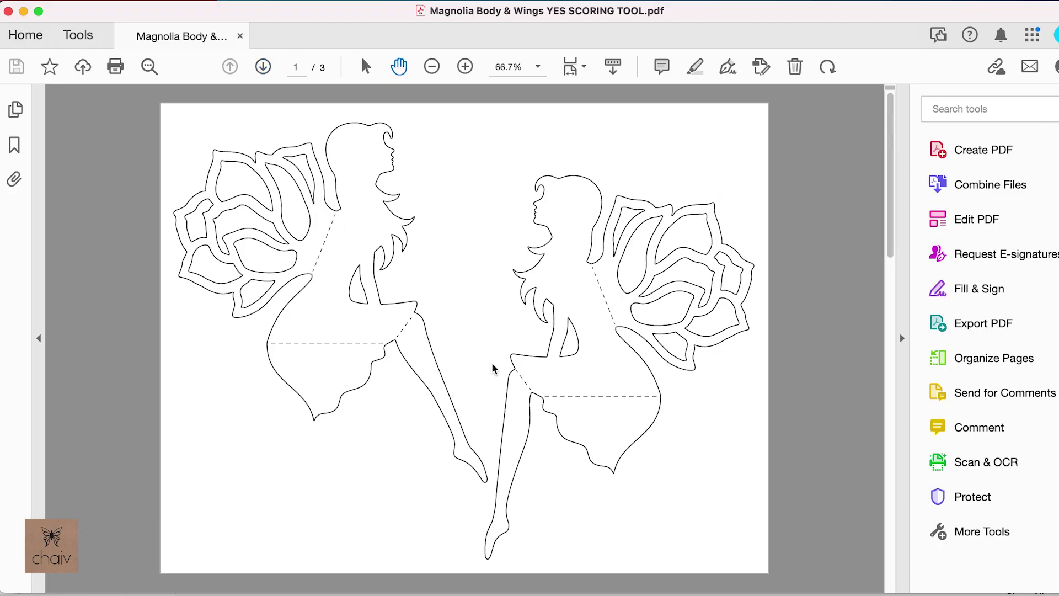
Page forward through the PDF to page 2 (wingless bodies) and page 3 (wing pieces).
{"action": "left_click", "coordinate": [263, 68]}
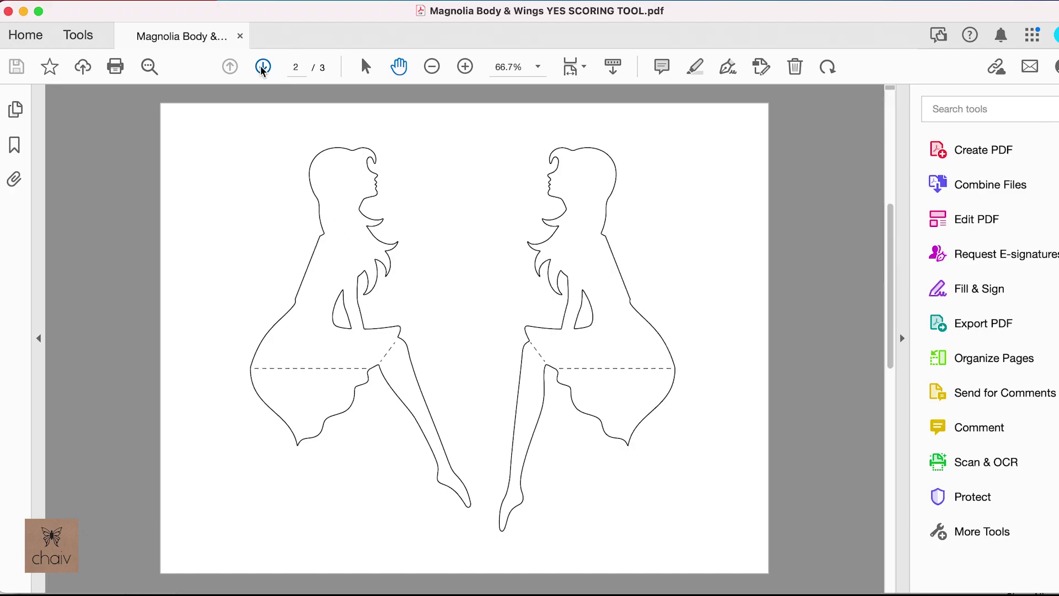
{"action": "left_click", "coordinate": [263, 68]}
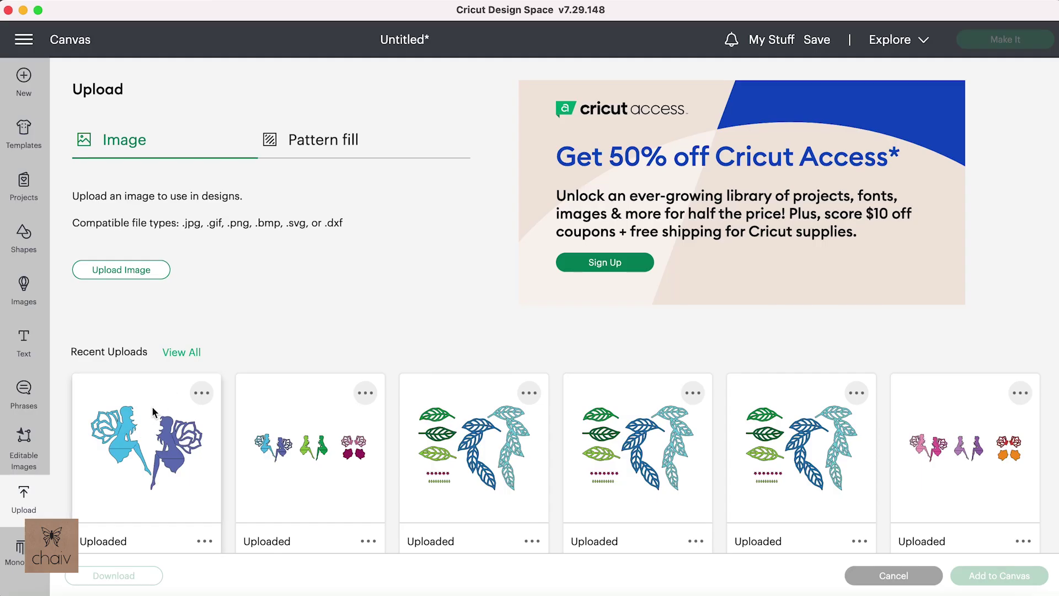
Place the fairy upload on the canvas, undo once, zoom to 100% and select the 26.66 × 20.04 cm group.
{"action": "left_click", "coordinate": [153, 412]}
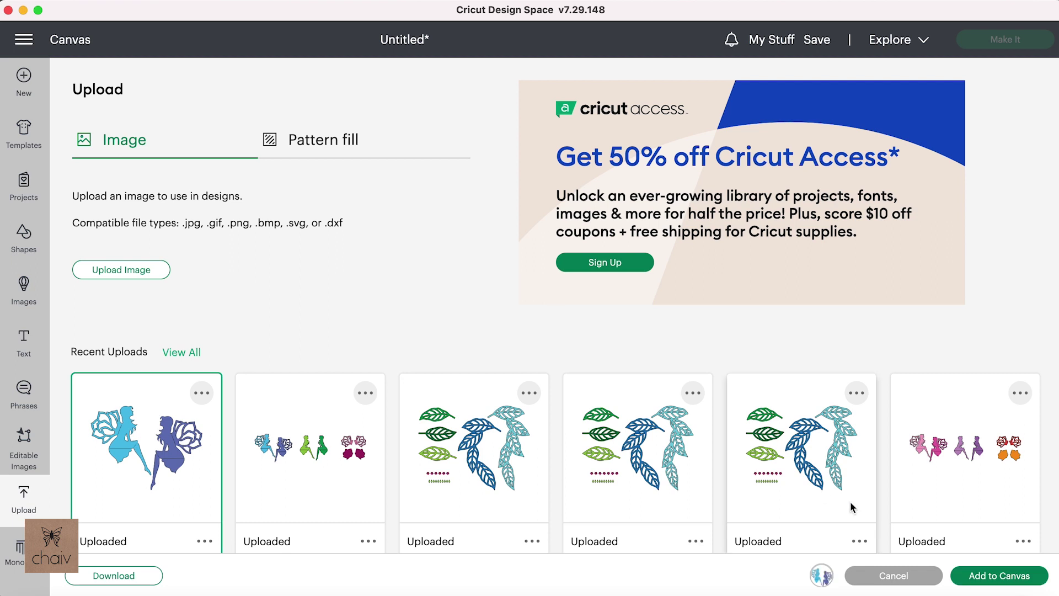
{"action": "left_click", "coordinate": [999, 575]}
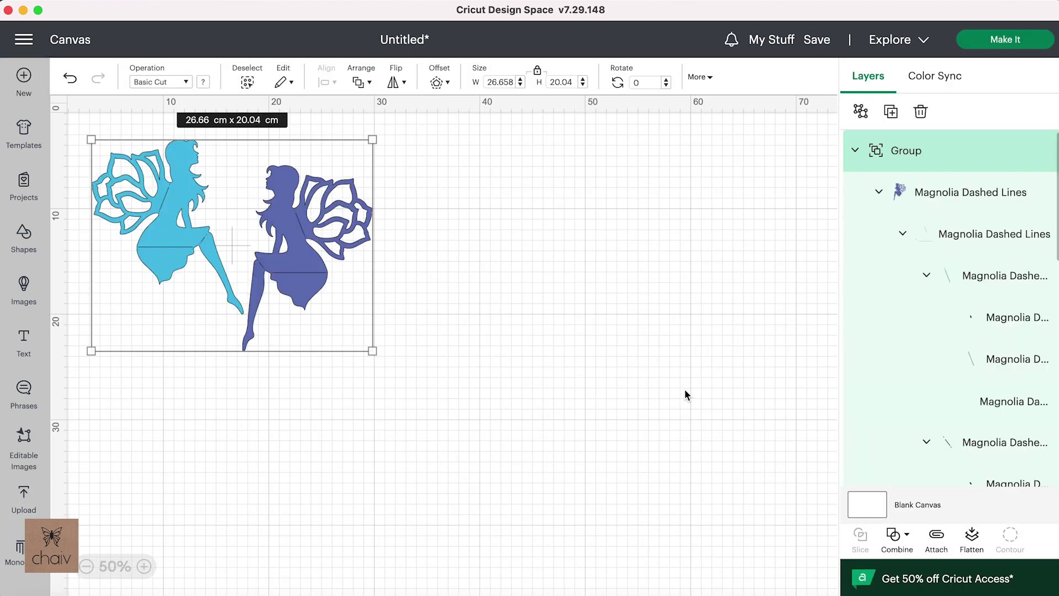
{"action": "left_click", "coordinate": [531, 351]}
{"action": "scroll", "coordinate": [531, 350], "scroll_direction": "up", "scroll_amount": 3}
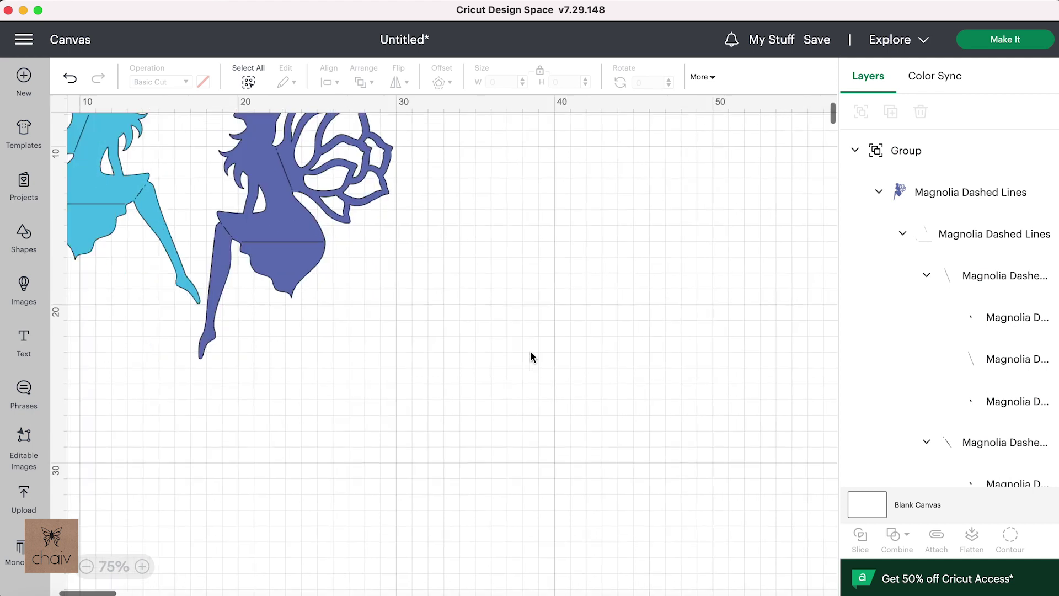
{"action": "scroll", "coordinate": [531, 350], "scroll_direction": "up", "scroll_amount": 3}
{"action": "scroll", "coordinate": [531, 350], "scroll_direction": "left", "scroll_amount": 5}
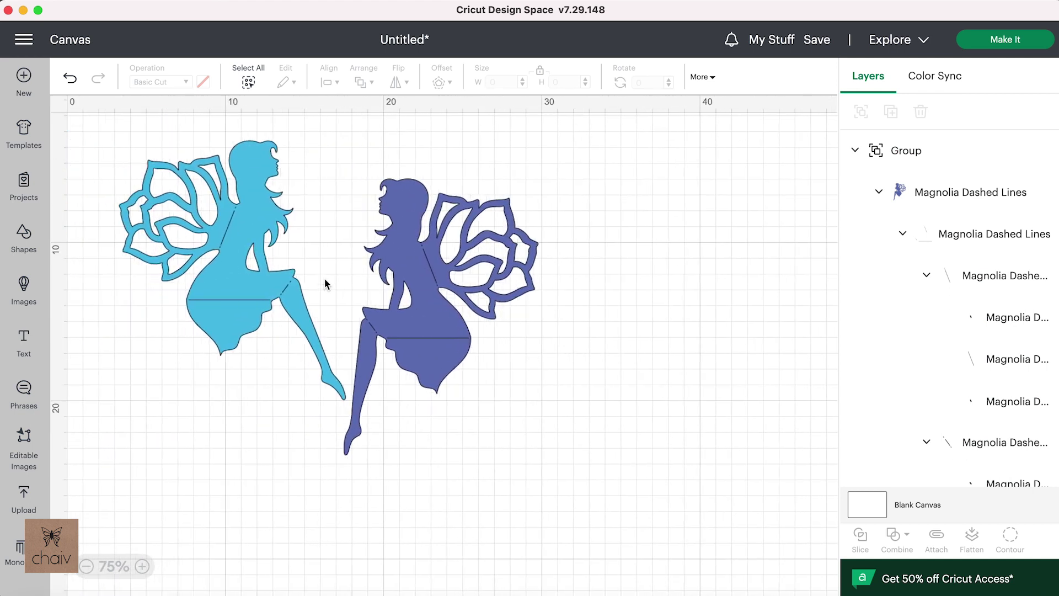
{"action": "key", "text": "super+z"}
{"action": "scroll", "coordinate": [232, 219], "scroll_direction": "up", "scroll_amount": 3}
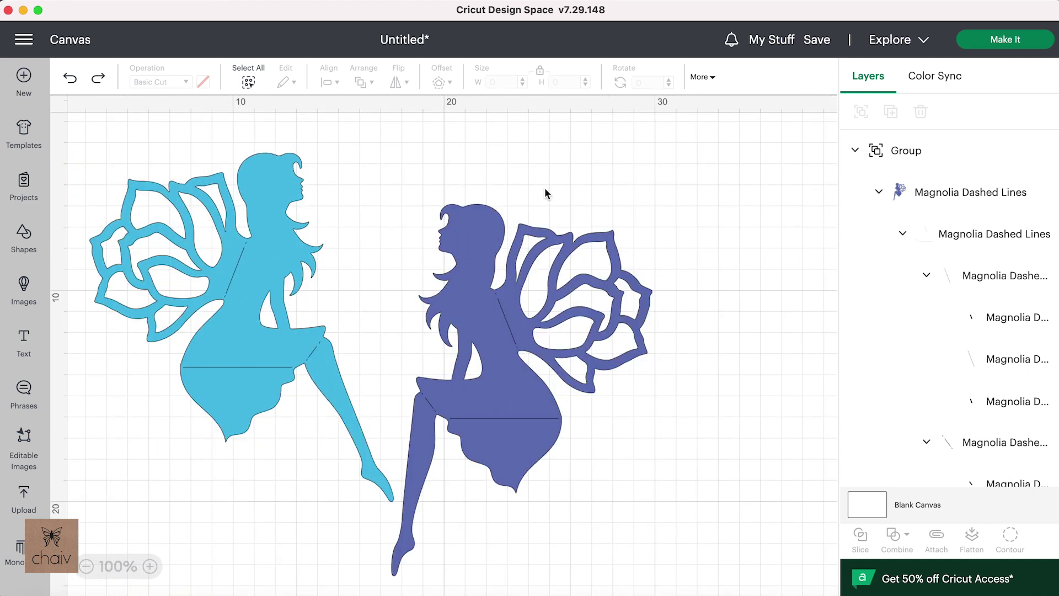
{"action": "left_click", "coordinate": [477, 248]}
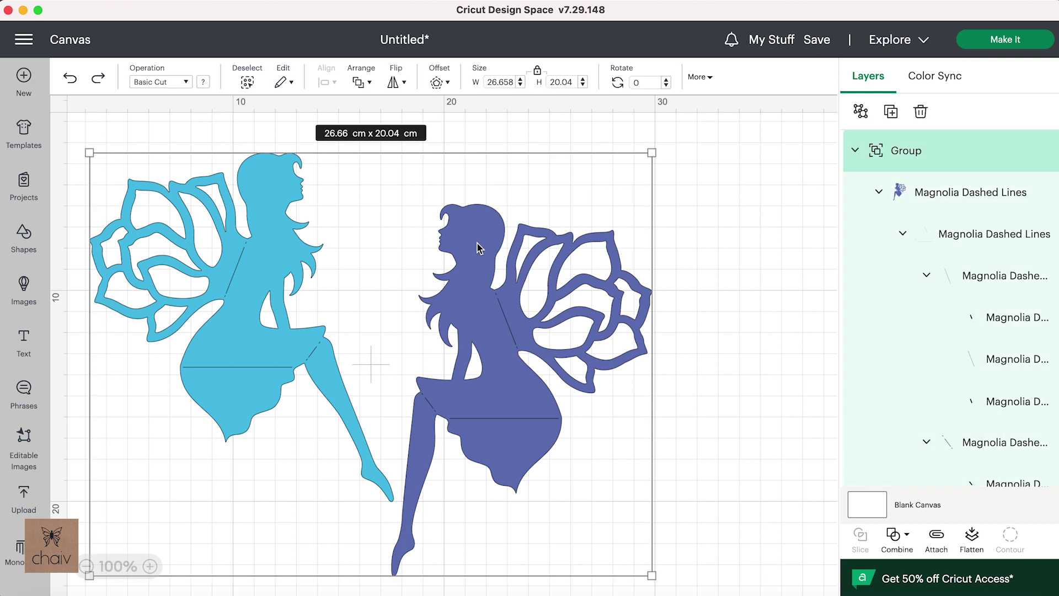
Ungroup the design and select the purple and blue fairies individually to confirm they're separate.
{"action": "left_click", "coordinate": [861, 114]}
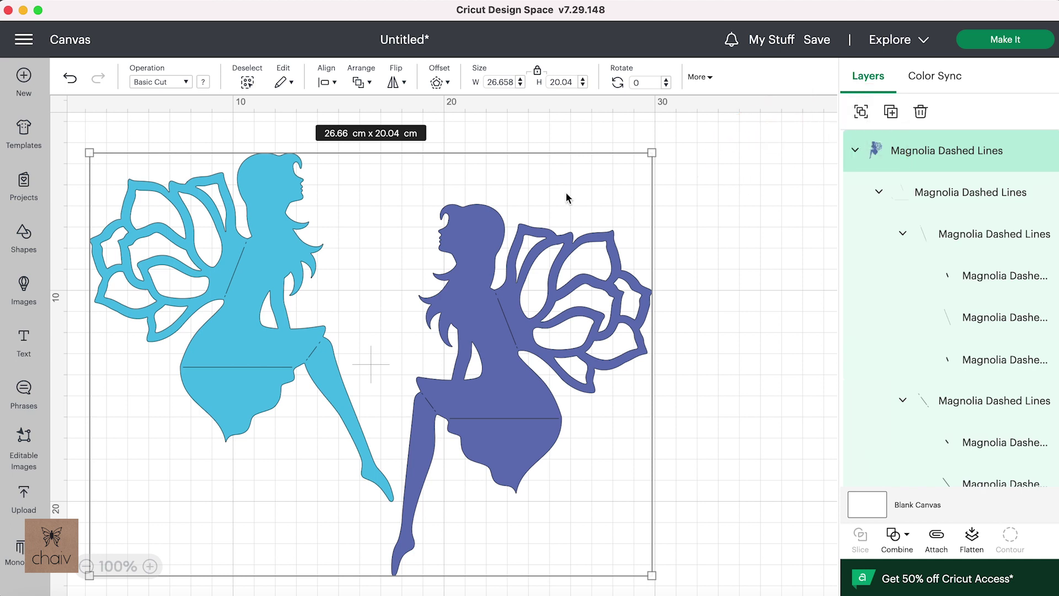
{"action": "left_click", "coordinate": [708, 218]}
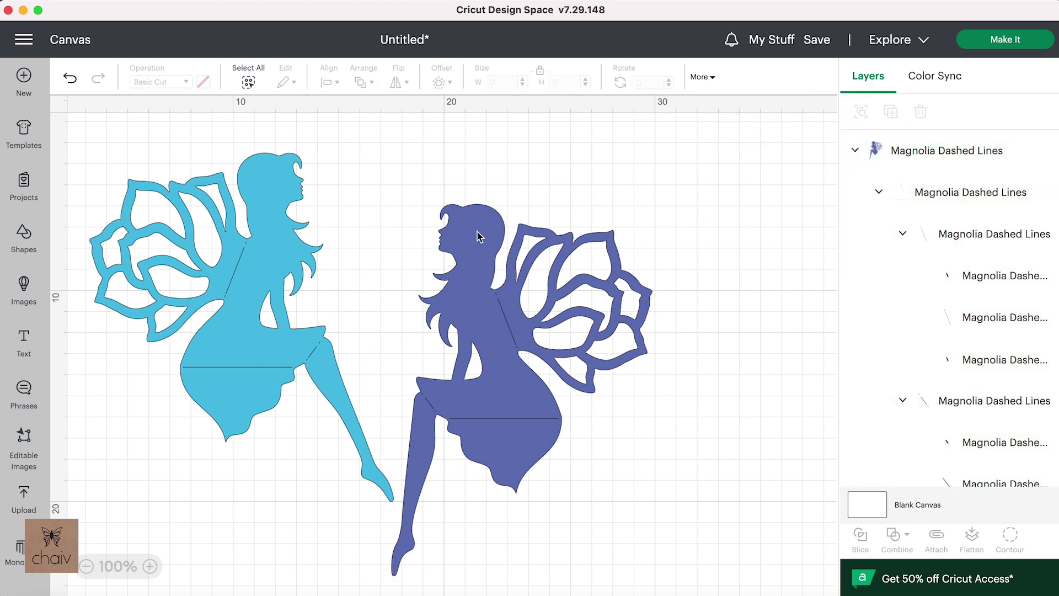
{"action": "left_click", "coordinate": [477, 236]}
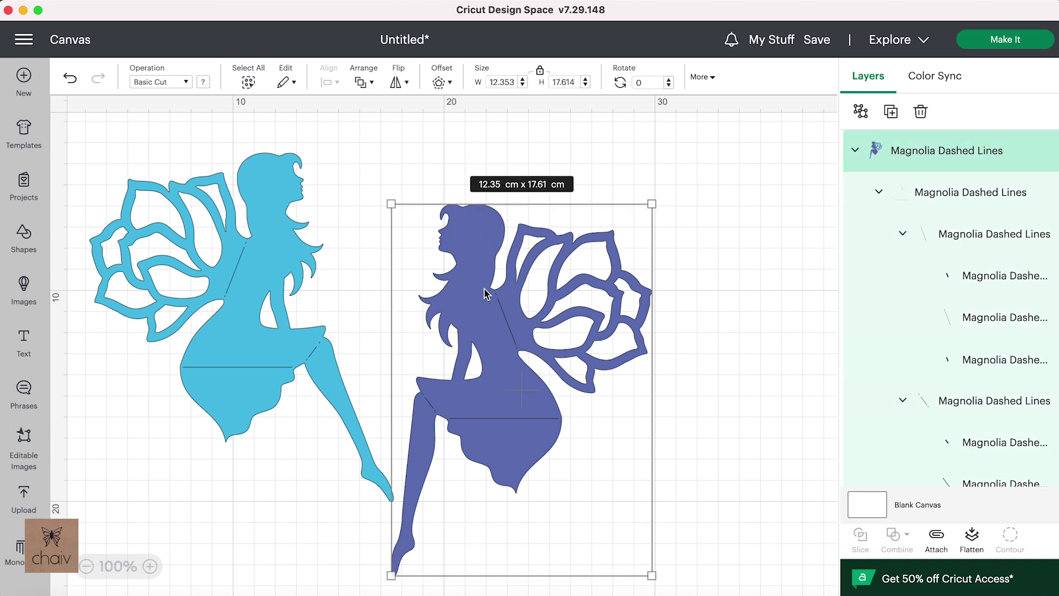
{"action": "left_click", "coordinate": [272, 184]}
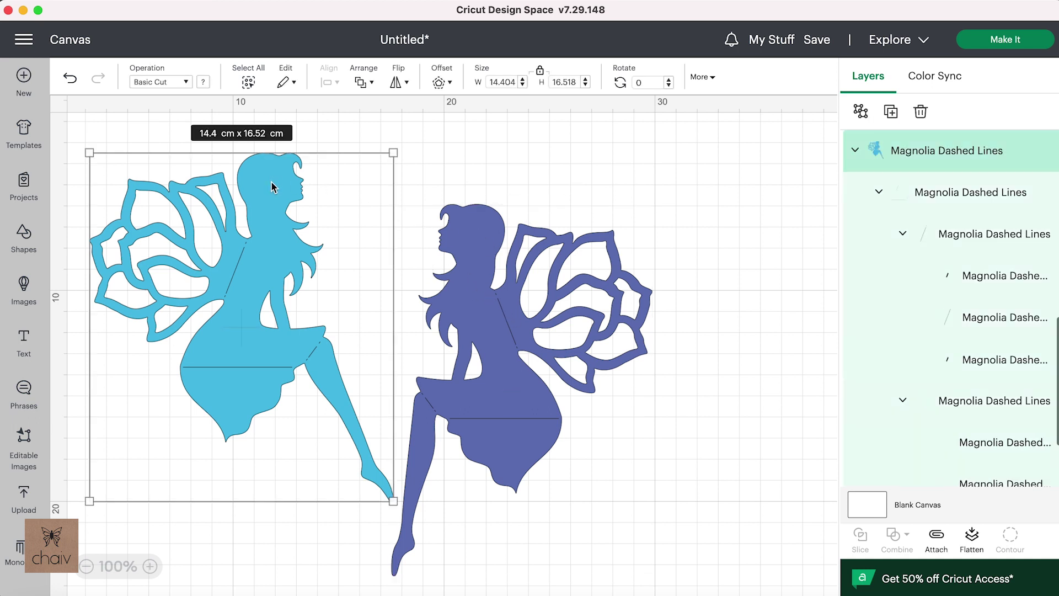
{"action": "left_click", "coordinate": [467, 247]}
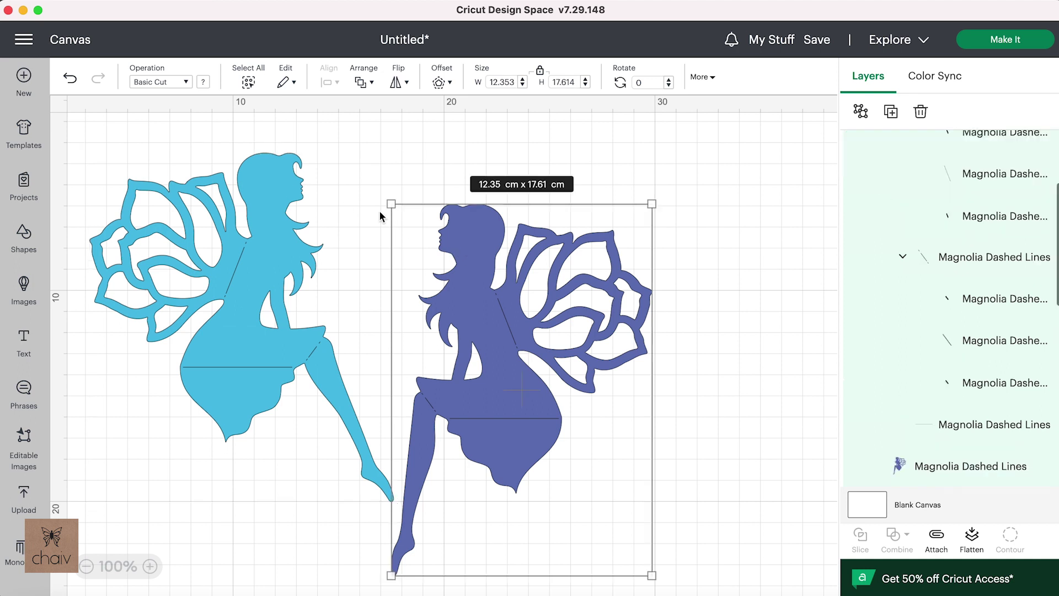
{"action": "left_click", "coordinate": [281, 194]}
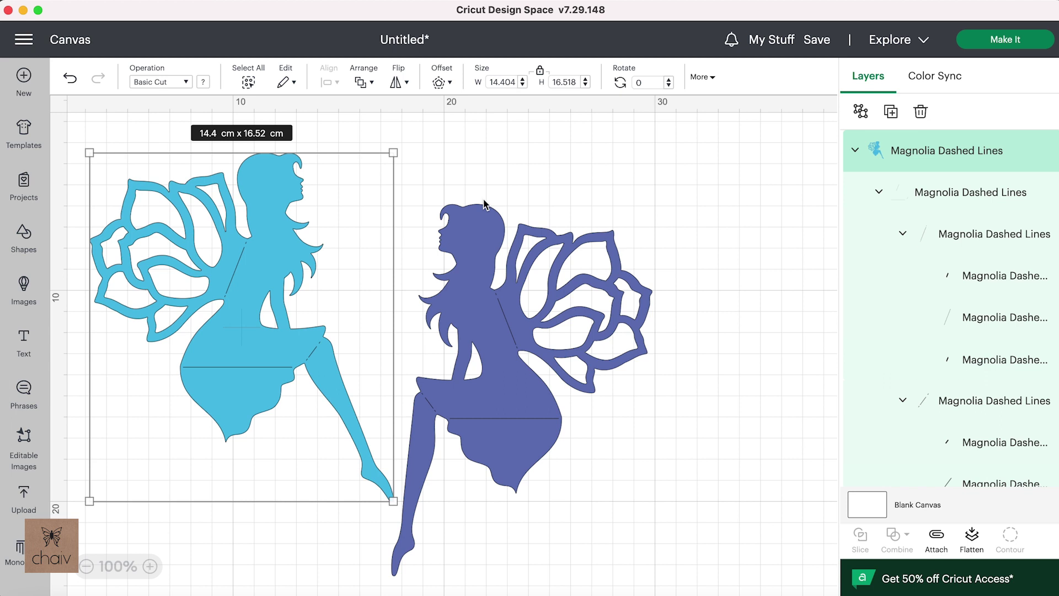
{"action": "left_click", "coordinate": [436, 193]}
{"action": "left_click", "coordinate": [270, 185]}
Ungroup the blue fairy and check its dashed fold lines select apart from the body.
{"action": "left_click", "coordinate": [862, 111]}
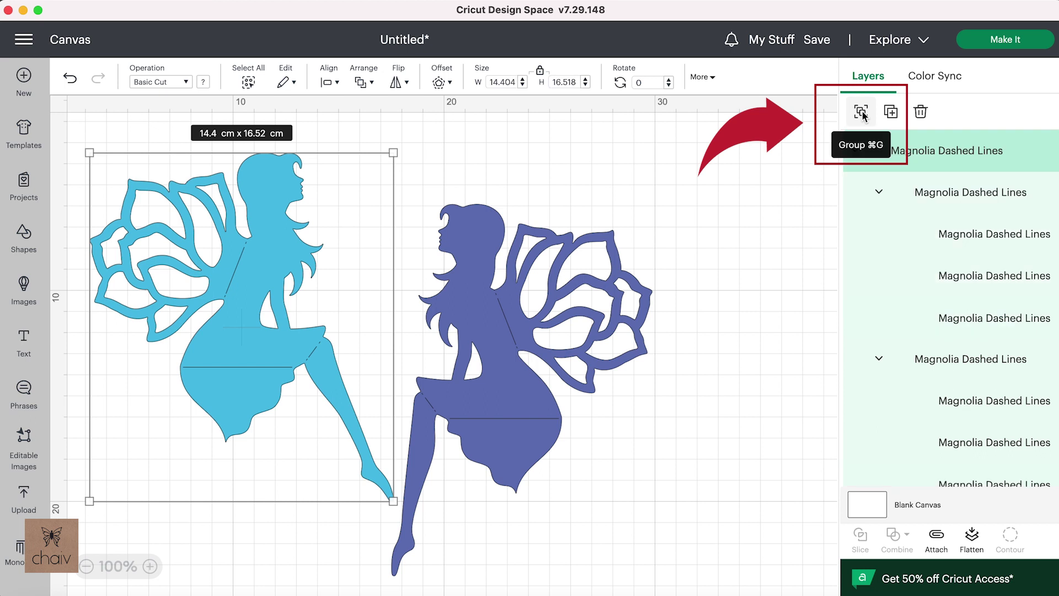
{"action": "left_click", "coordinate": [346, 208]}
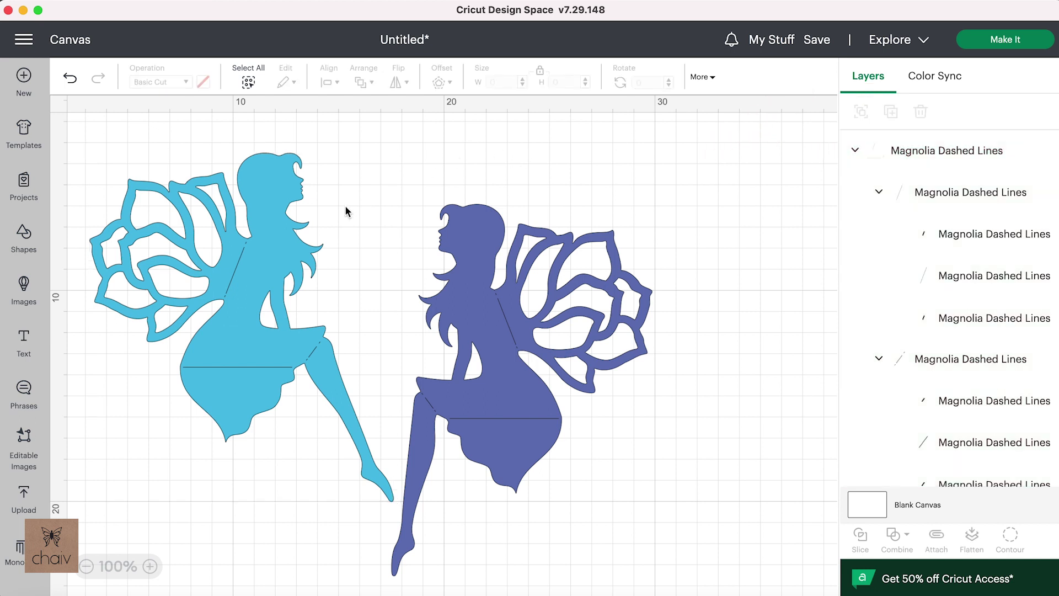
{"action": "left_click", "coordinate": [247, 255]}
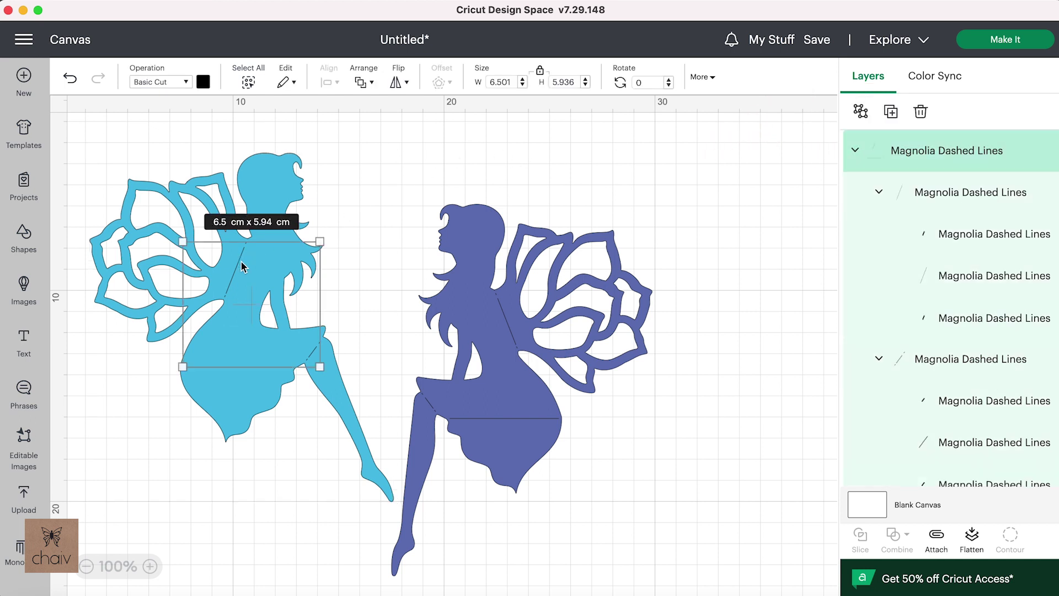
{"action": "left_click", "coordinate": [349, 201]}
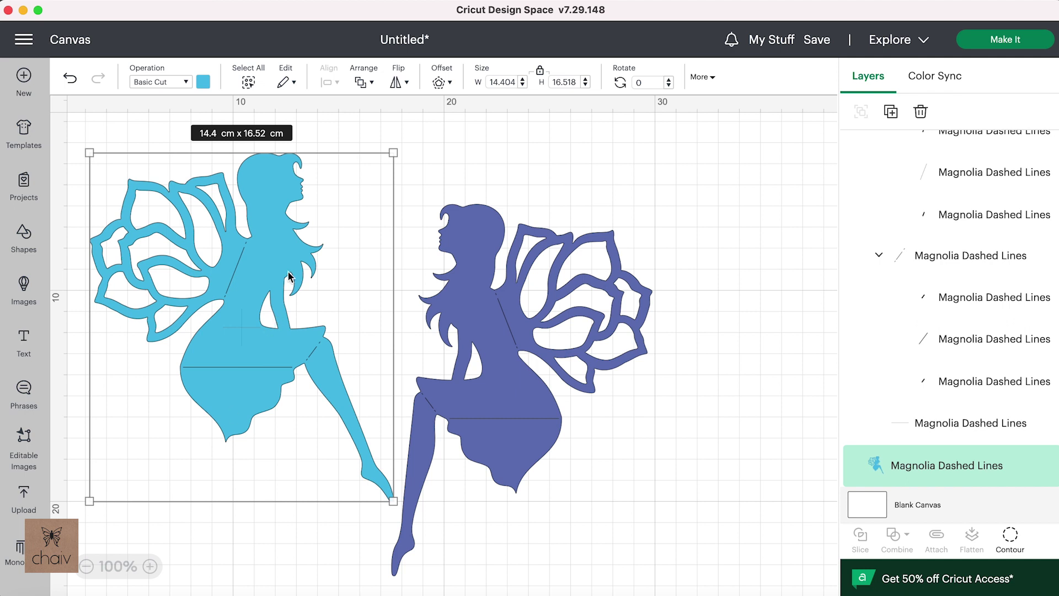
{"action": "left_click", "coordinate": [232, 525]}
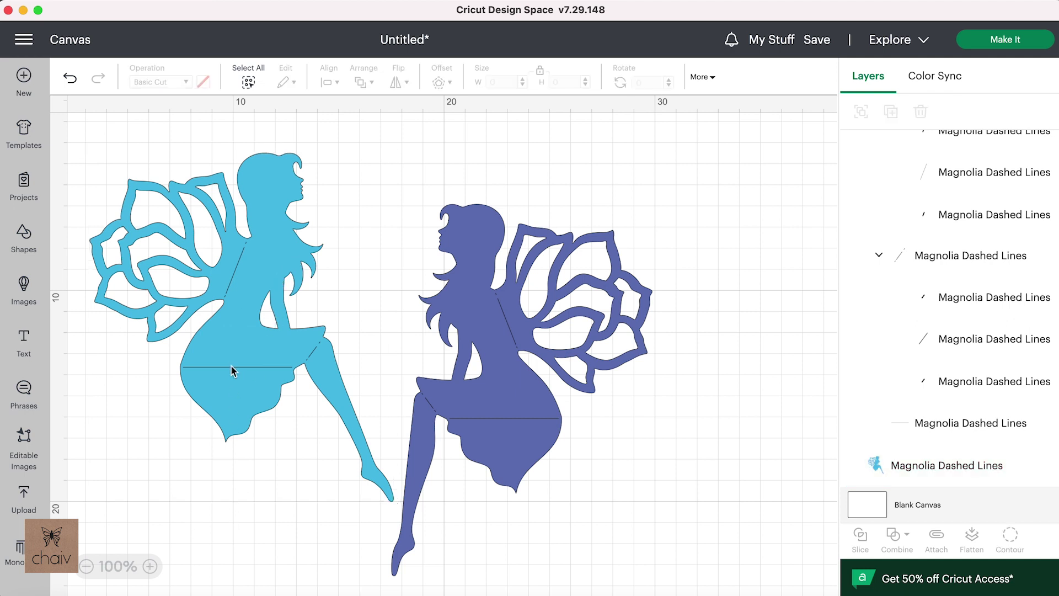
{"action": "left_click", "coordinate": [222, 368]}
{"action": "left_click", "coordinate": [197, 532]}
{"action": "left_click", "coordinate": [235, 275]}
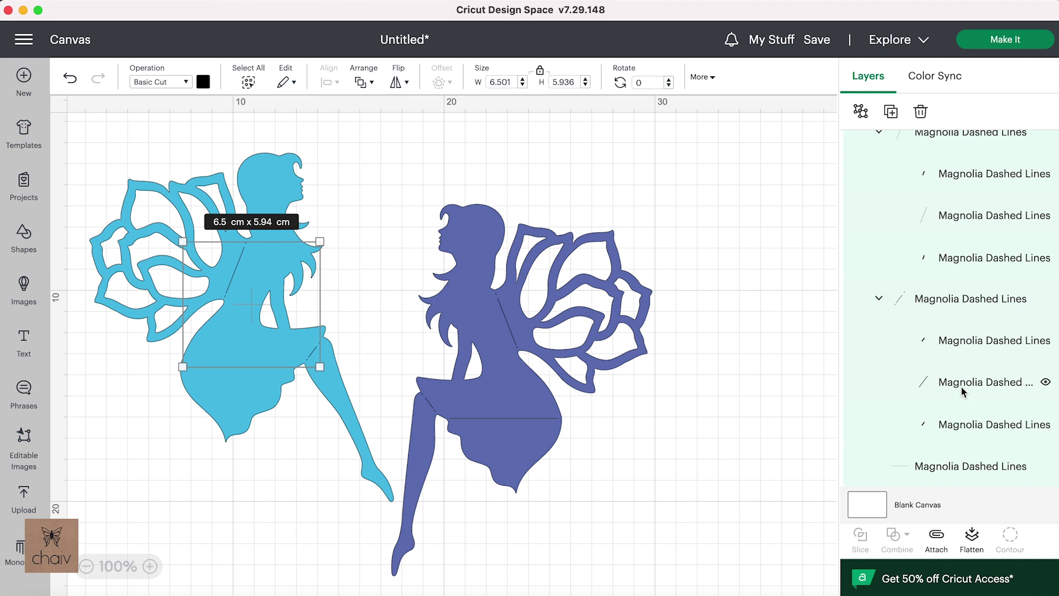
{"action": "left_click", "coordinate": [959, 216]}
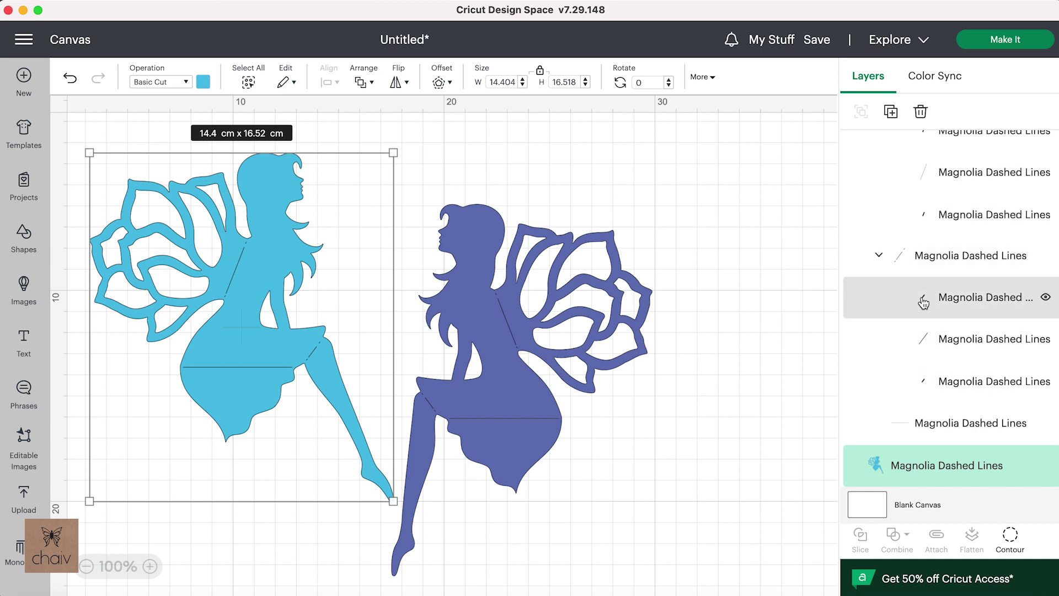
{"action": "left_click", "coordinate": [437, 159]}
Set the blue fairy's dashed fold lines to the Score operation.
{"action": "left_click", "coordinate": [315, 354]}
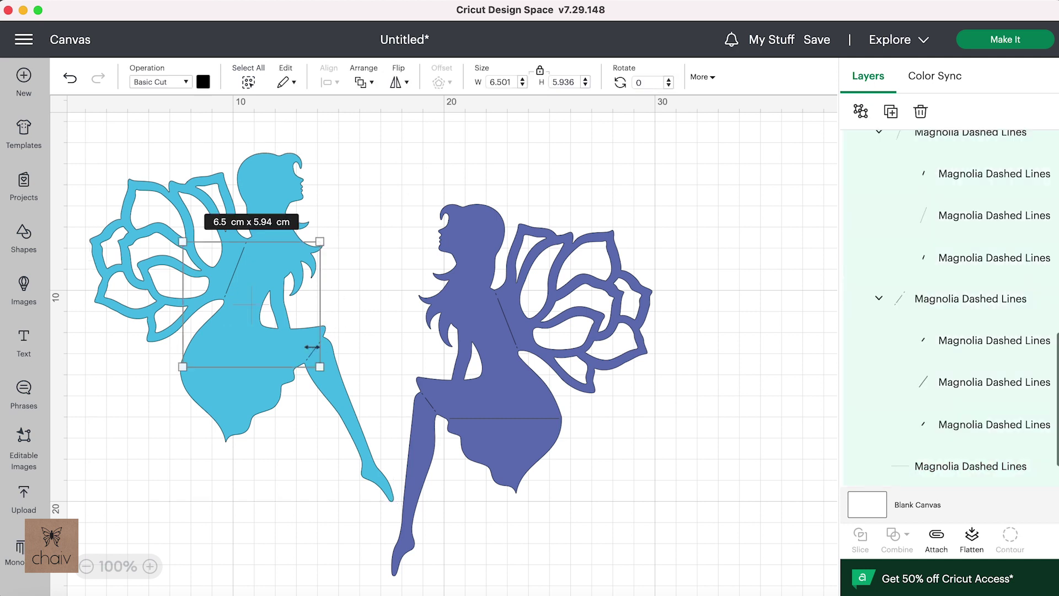
{"action": "left_click", "coordinate": [315, 354]}
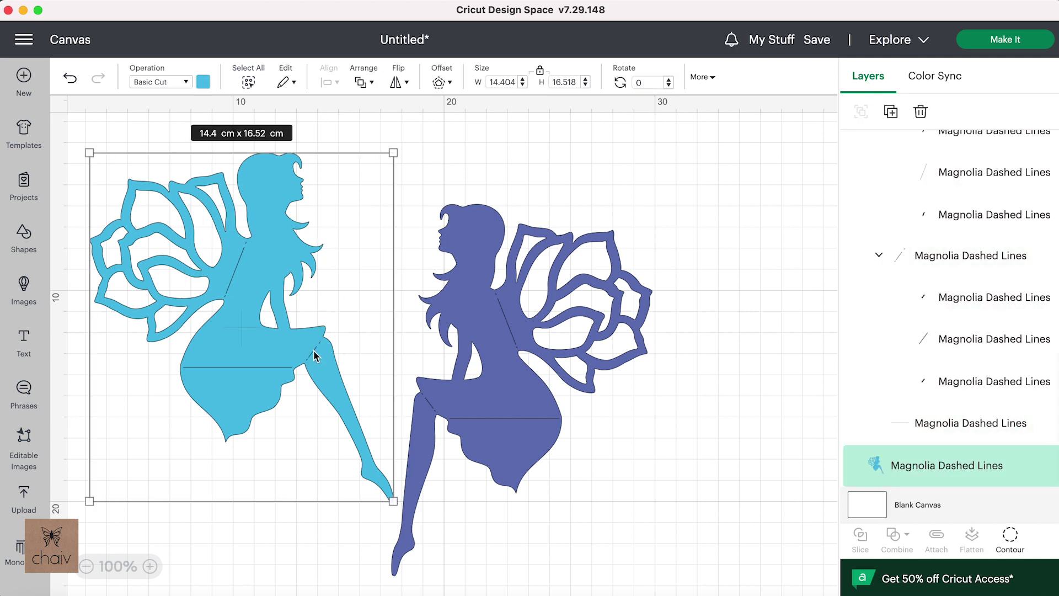
{"action": "left_click", "coordinate": [273, 518]}
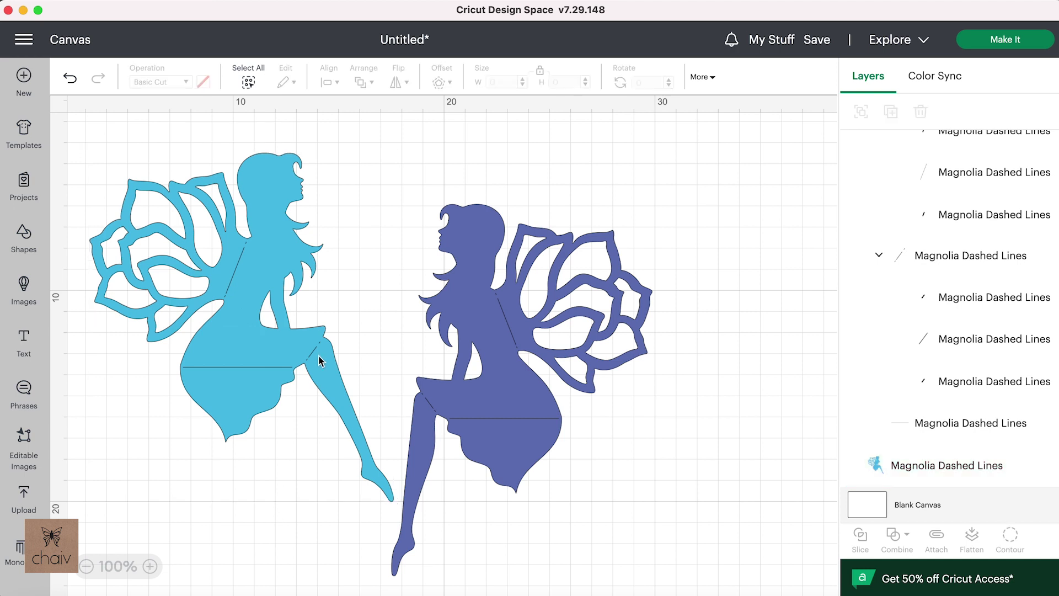
{"action": "left_click", "coordinate": [313, 355]}
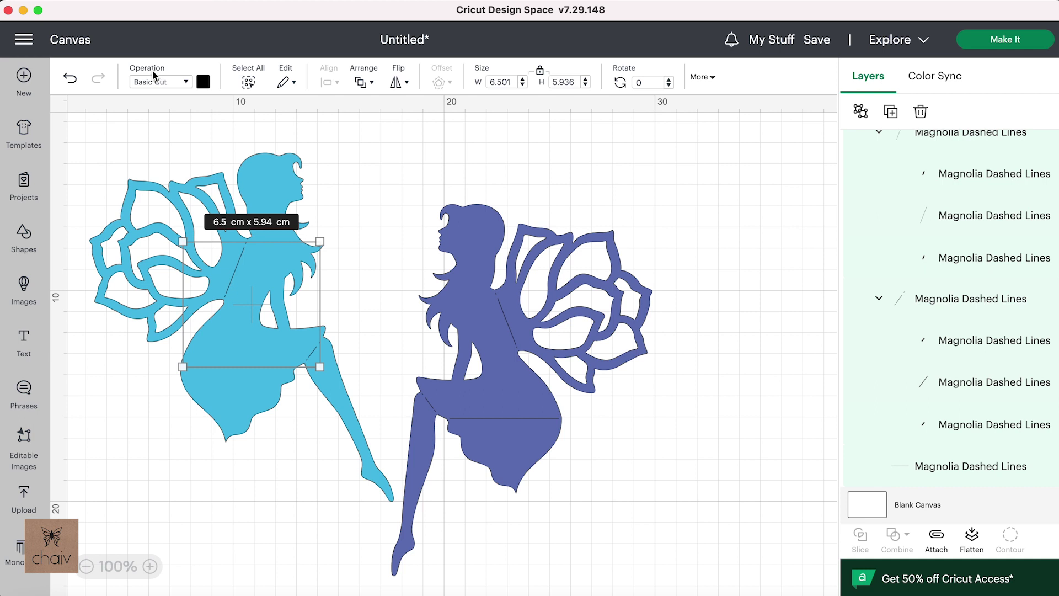
{"action": "left_click", "coordinate": [186, 81]}
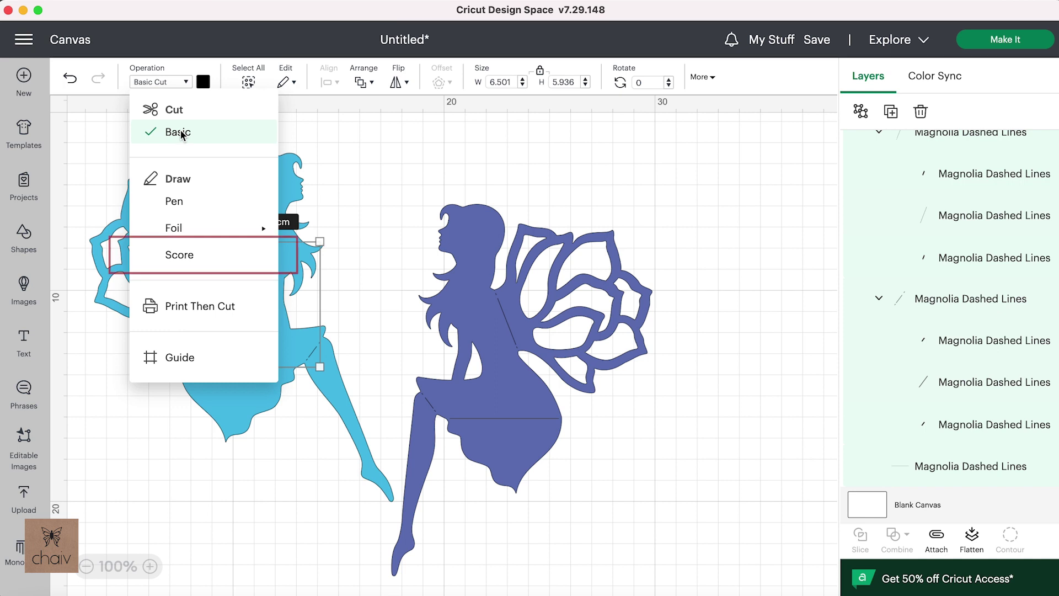
{"action": "left_click", "coordinate": [187, 257]}
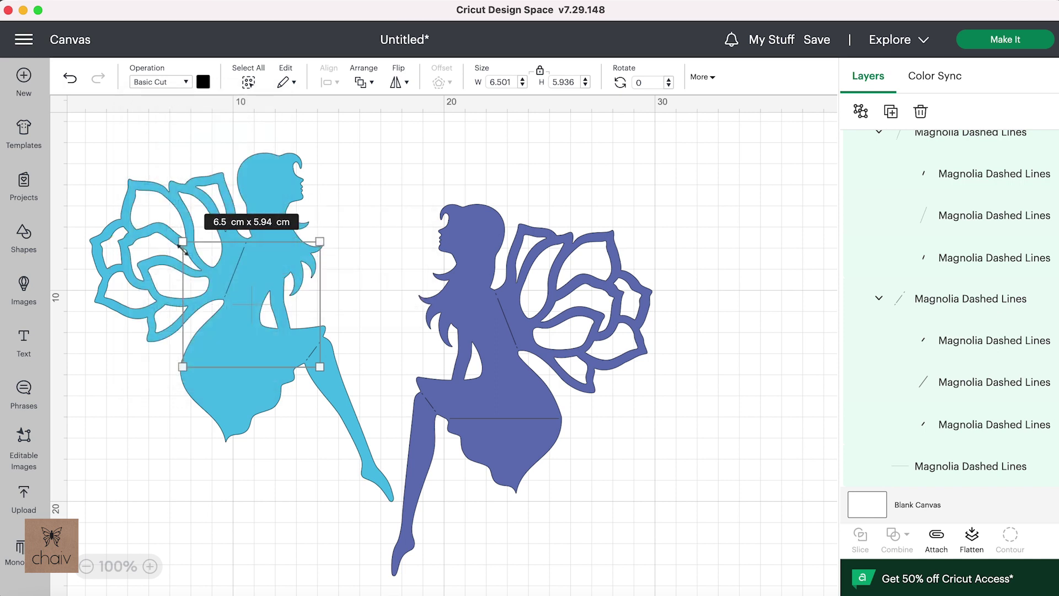
{"action": "left_click", "coordinate": [130, 400]}
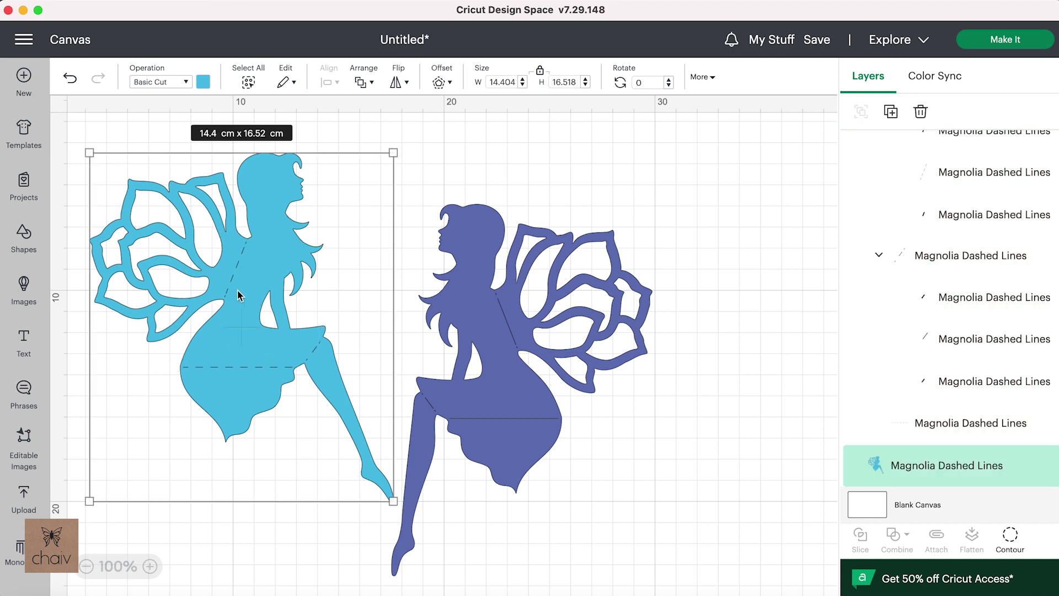
{"action": "left_click", "coordinate": [253, 516]}
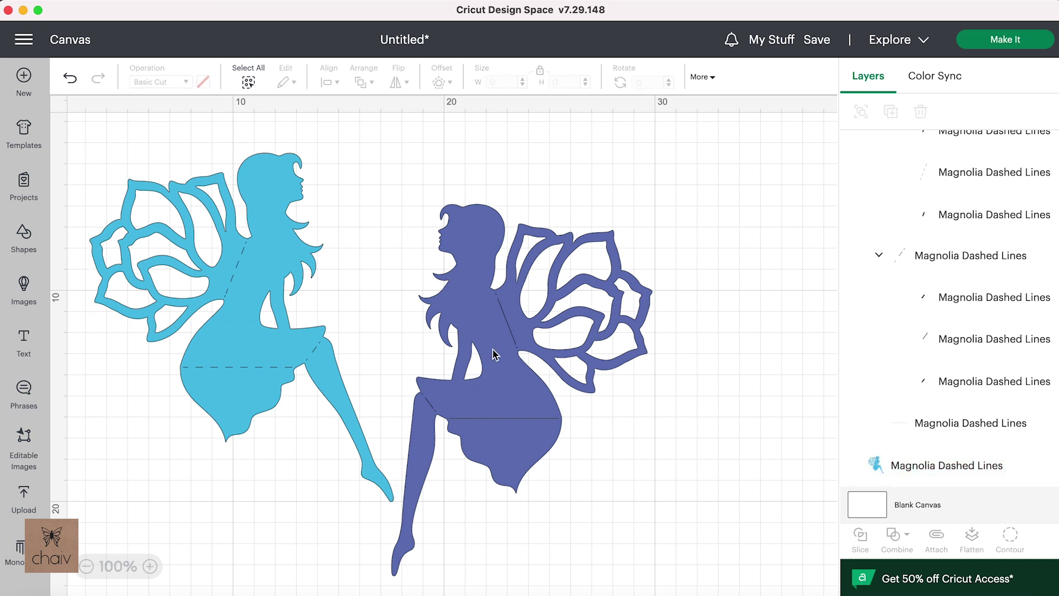
Set the purple fairy's dashed fold lines to Score as well.
{"action": "left_click", "coordinate": [491, 416]}
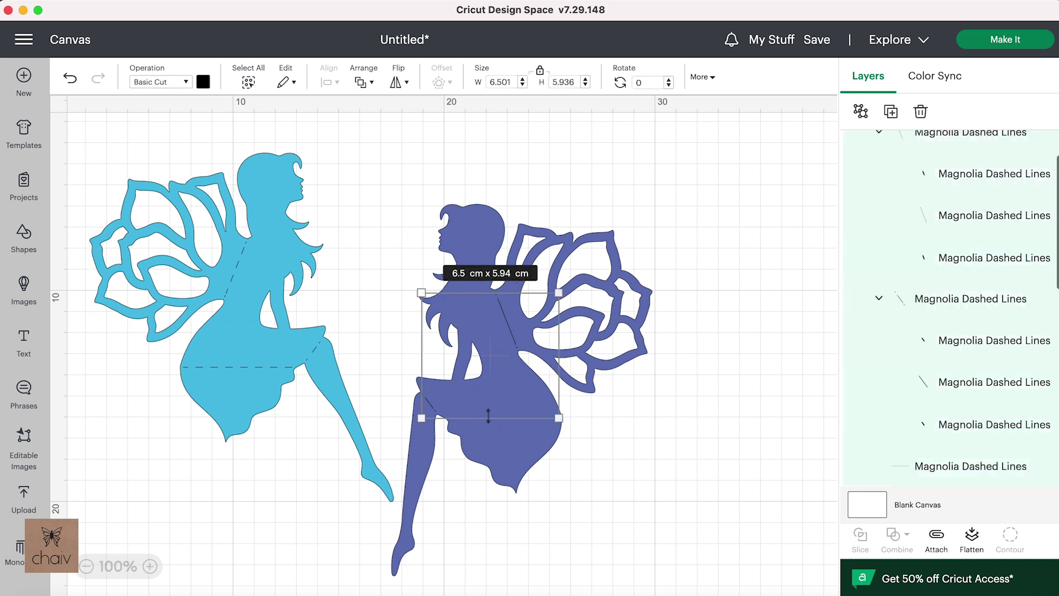
{"action": "left_click", "coordinate": [186, 84]}
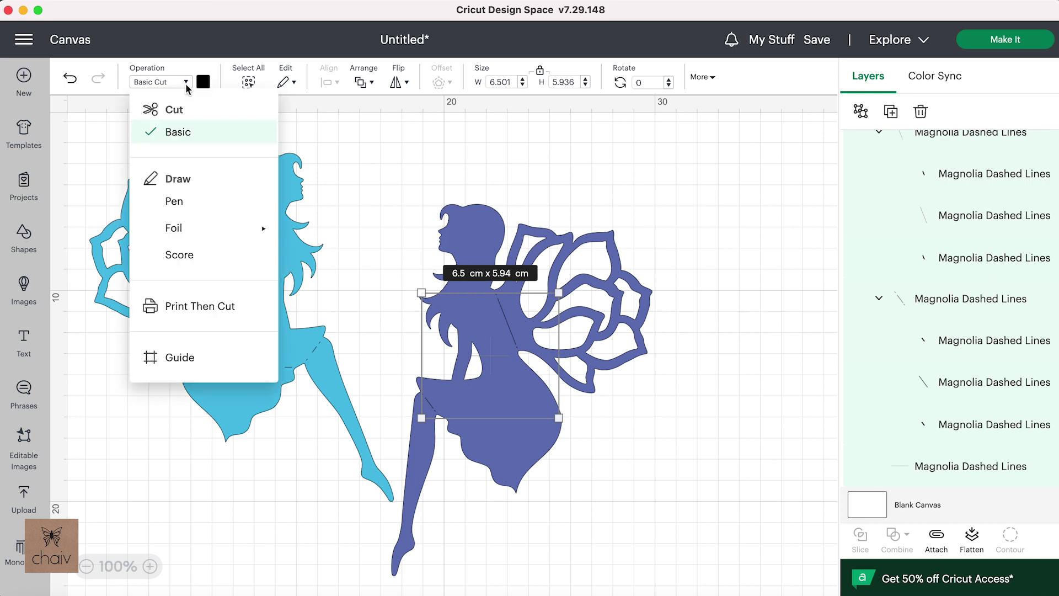
{"action": "left_click", "coordinate": [189, 254]}
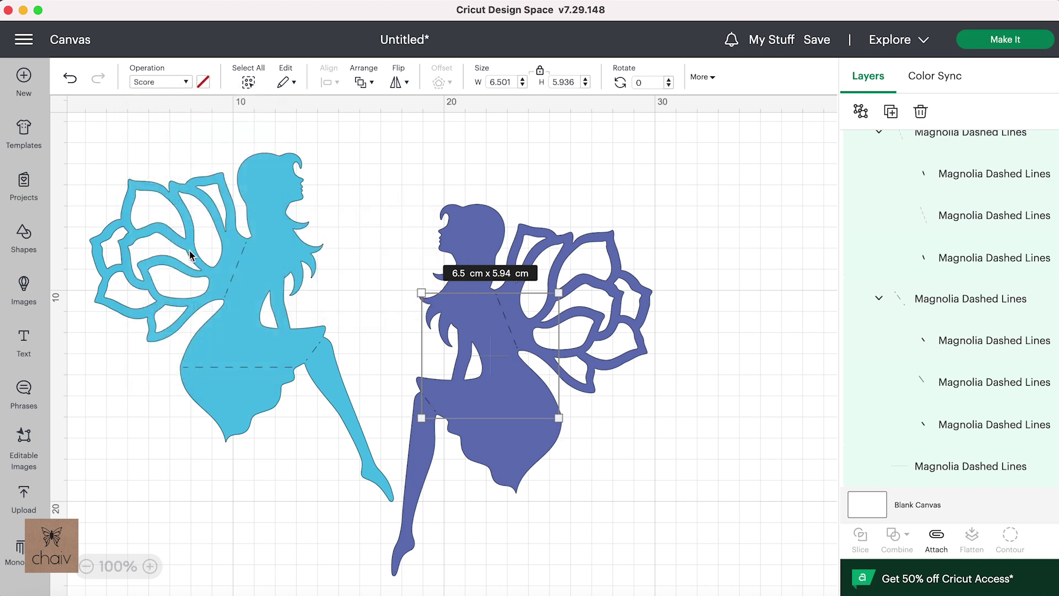
{"action": "left_click", "coordinate": [528, 170]}
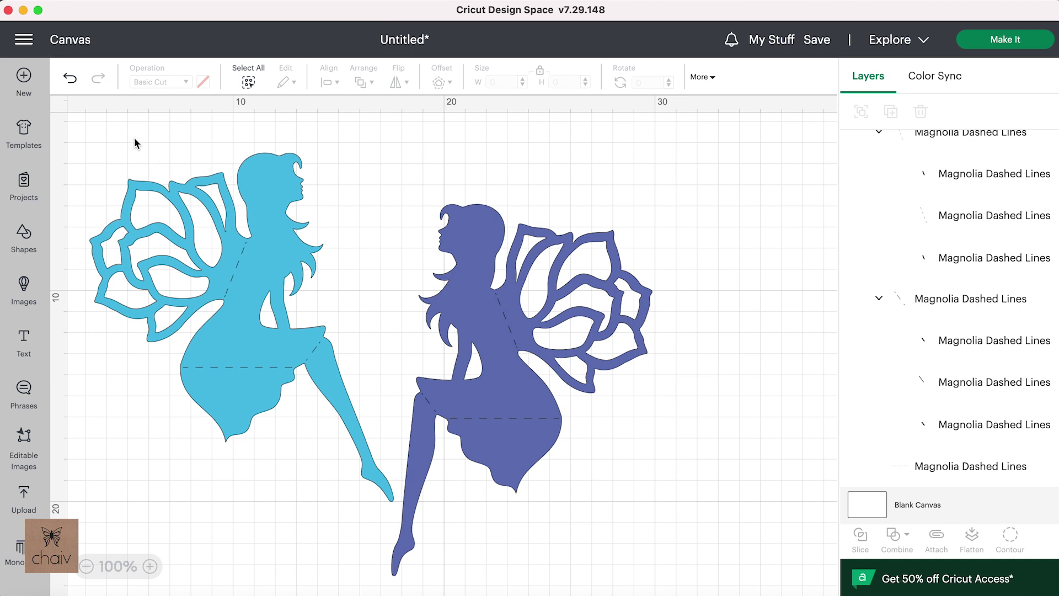
{"action": "left_click_drag", "start_coordinate": [134, 138], "coordinate": [337, 395]}
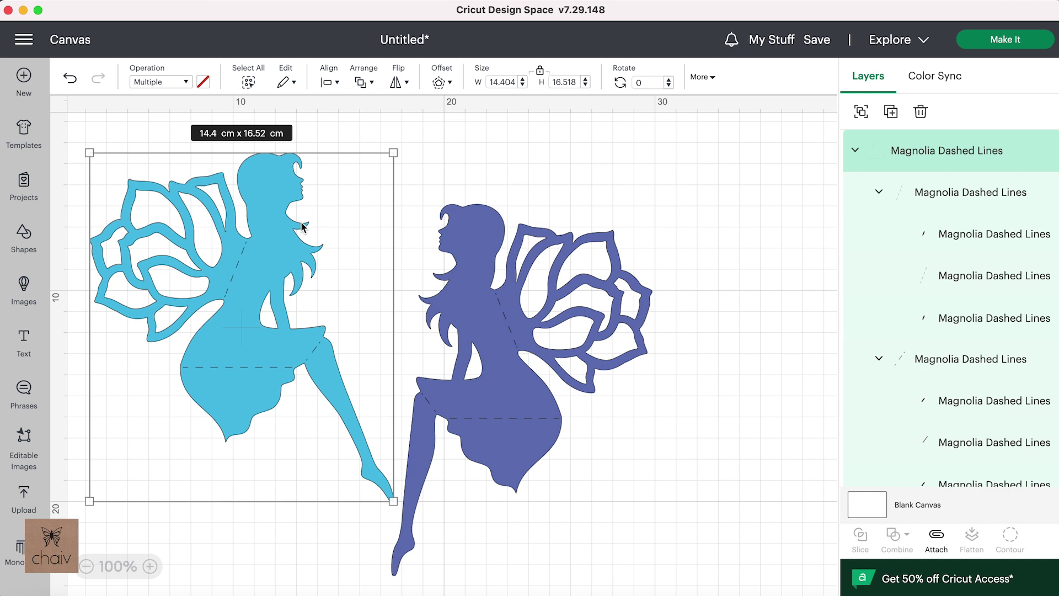
Attach the blue fairy to its score lines and move it slightly left to test.
{"action": "left_click", "coordinate": [937, 536]}
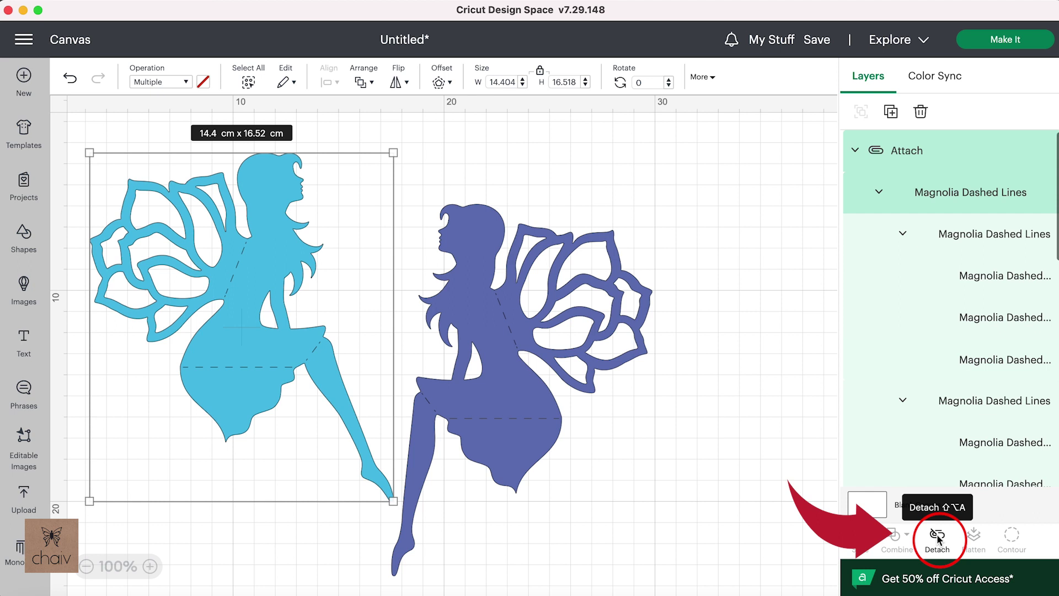
{"action": "left_click", "coordinate": [792, 463]}
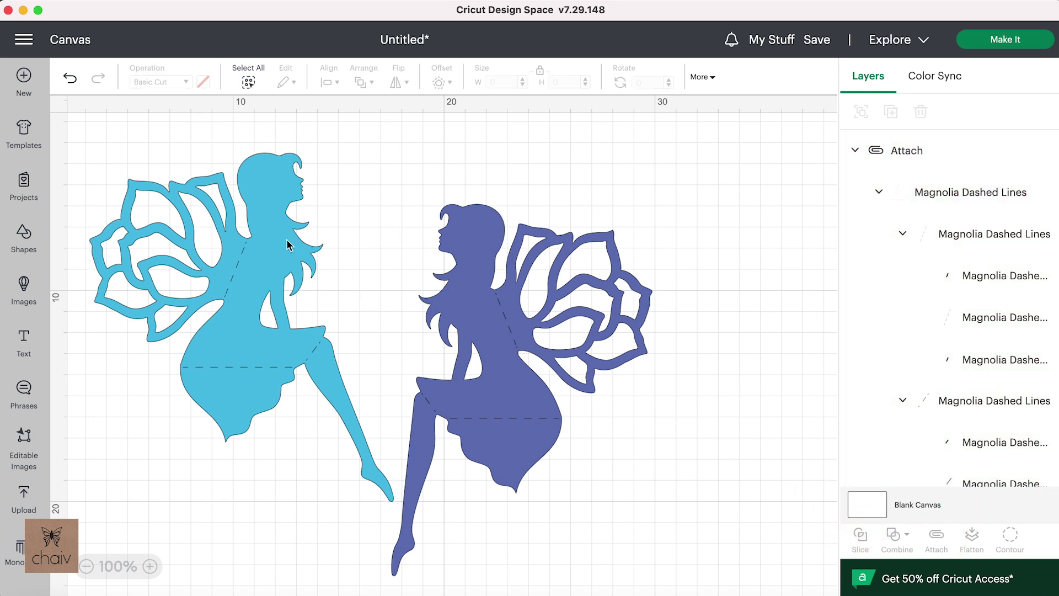
{"action": "left_click_drag", "start_coordinate": [277, 243], "coordinate": [260, 247]}
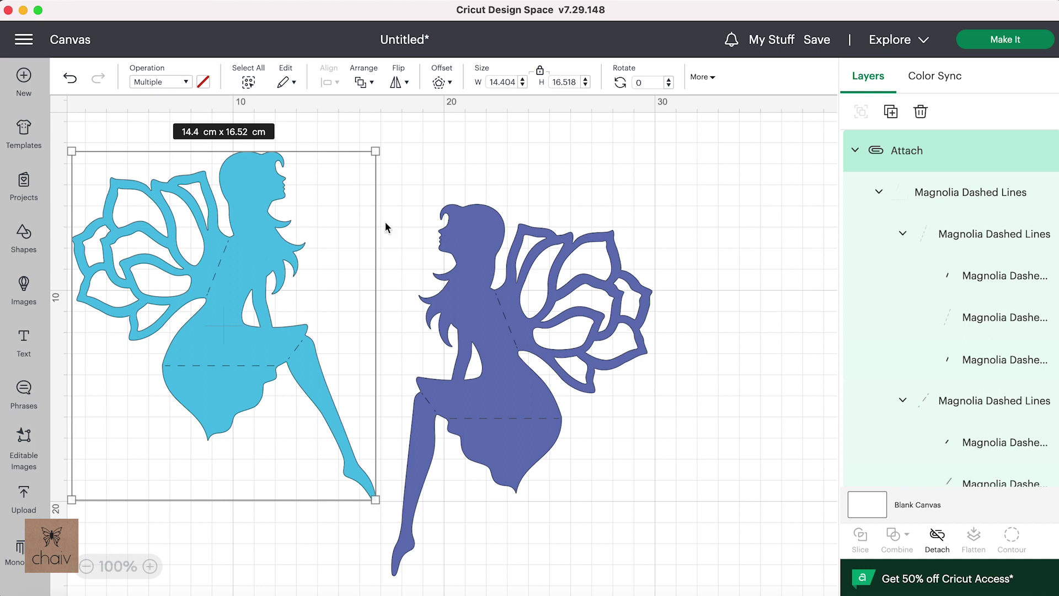
{"action": "left_click", "coordinate": [570, 181]}
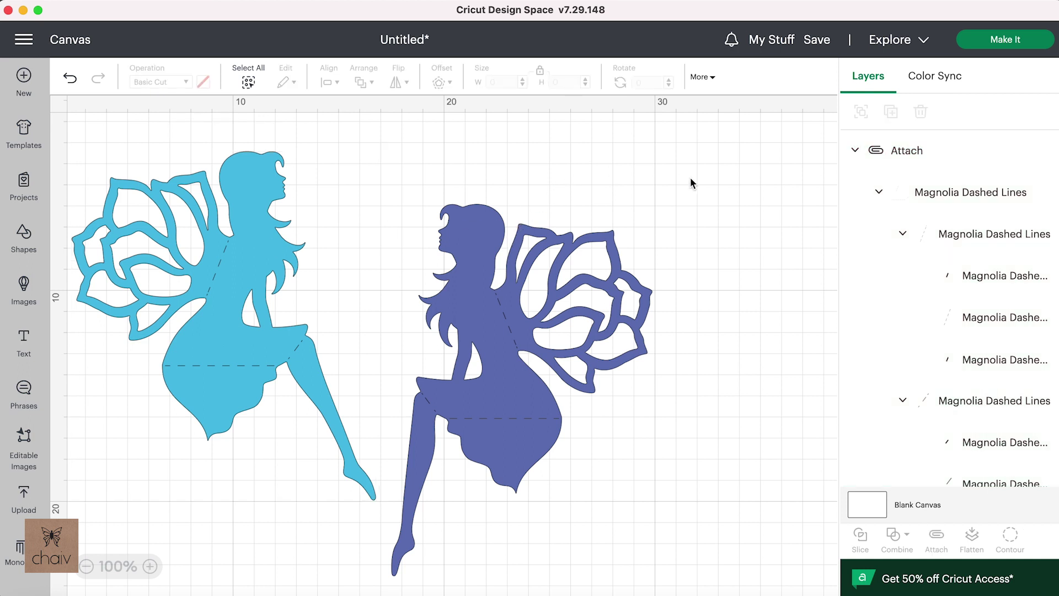
Attach the purple fairy to its score lines, nudge it right, and send both to the mat preview.
{"action": "left_click_drag", "start_coordinate": [692, 174], "coordinate": [423, 441]}
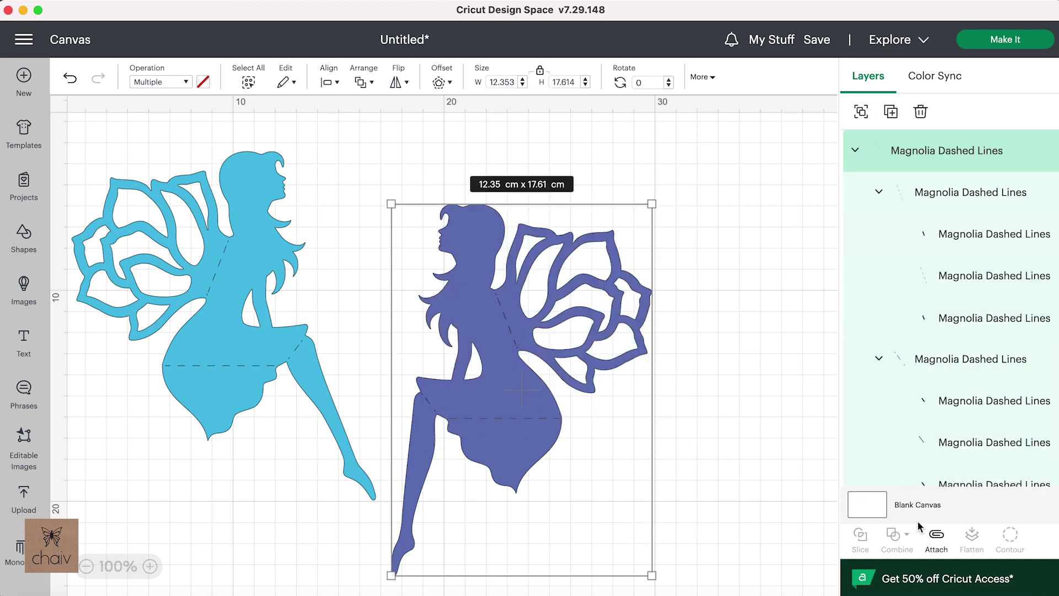
{"action": "left_click", "coordinate": [936, 535]}
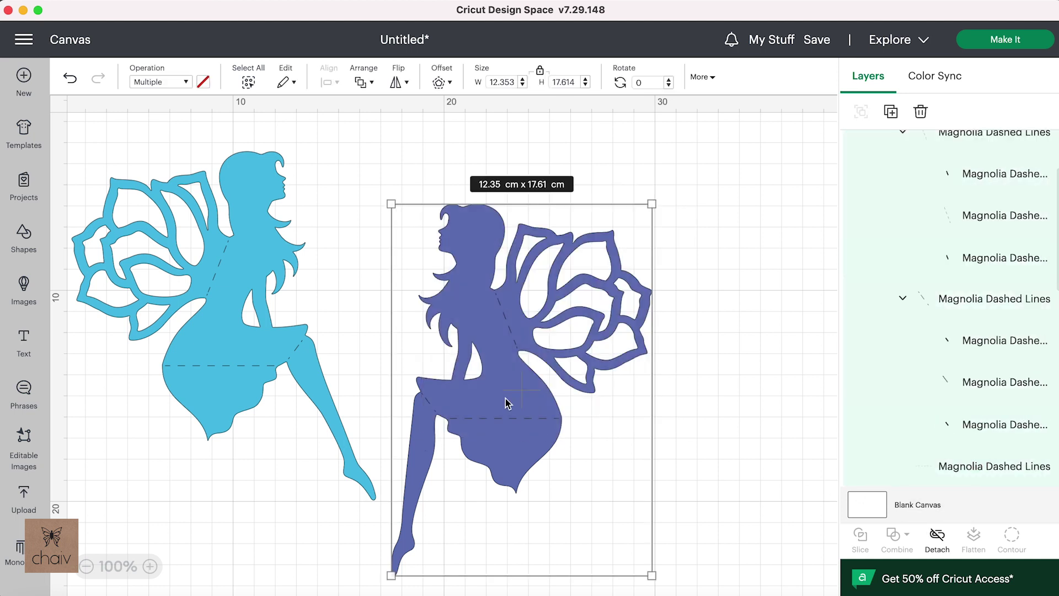
{"action": "mouse_move", "coordinate": [505, 398]}
{"action": "left_mouse_down"}
{"action": "mouse_move", "coordinate": [525, 397]}
{"action": "mouse_move", "coordinate": [508, 398]}
{"action": "left_mouse_up"}
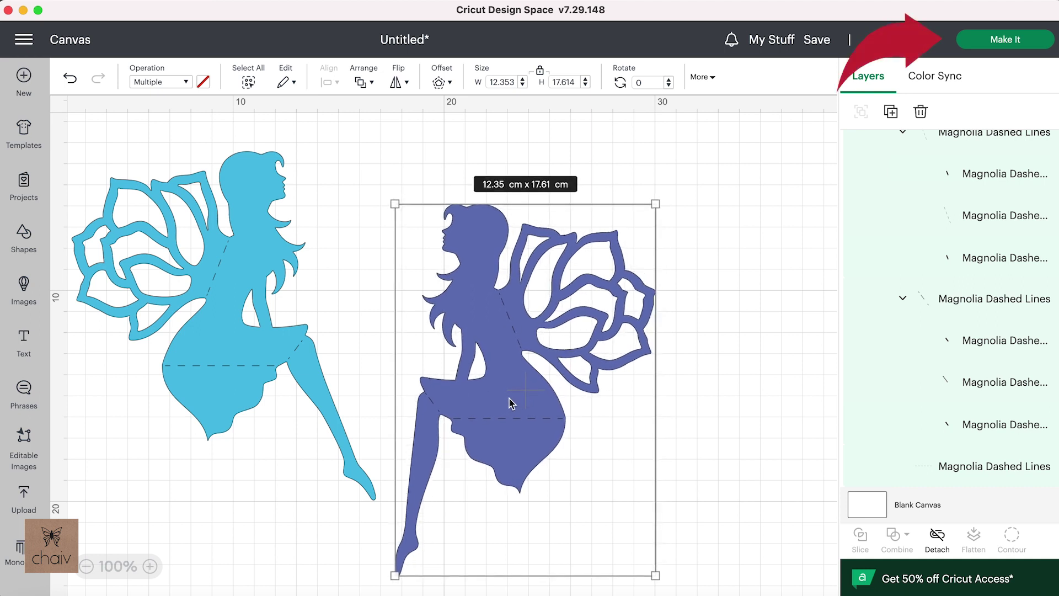
{"action": "left_click", "coordinate": [1031, 44]}
{"action": "left_click", "coordinate": [1004, 40]}
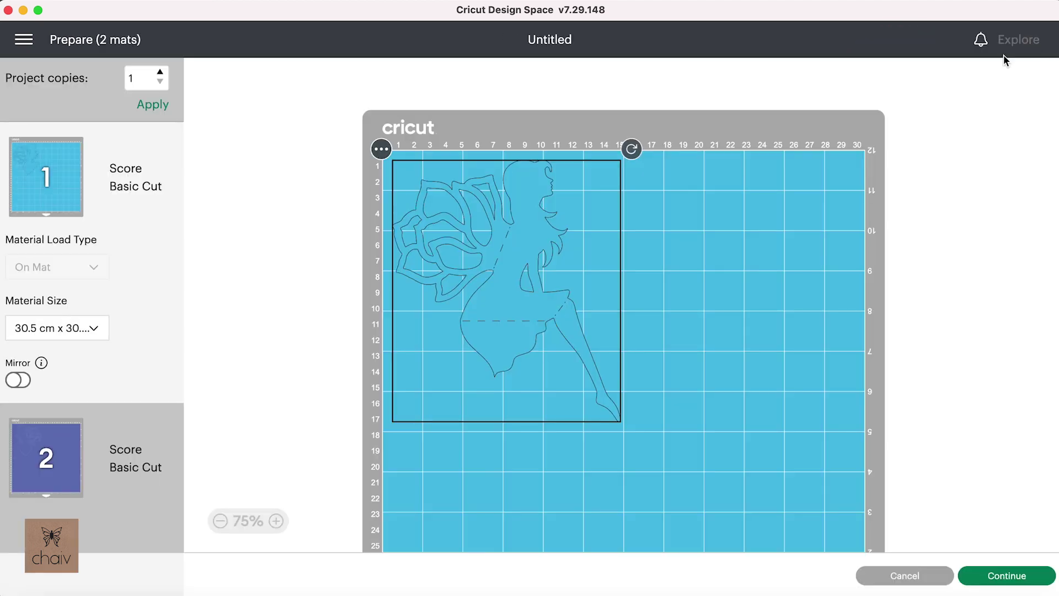
Check the purple fairy's mat and the blue fairy's mat, then go to uploads on a blank canvas.
{"action": "left_click", "coordinate": [62, 444]}
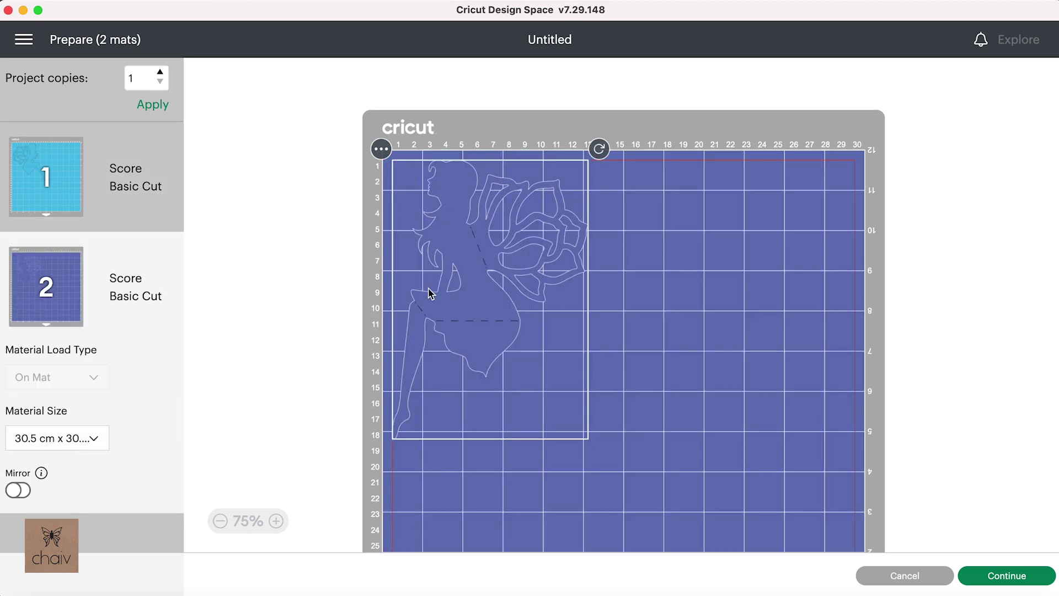
{"action": "left_click", "coordinate": [49, 160]}
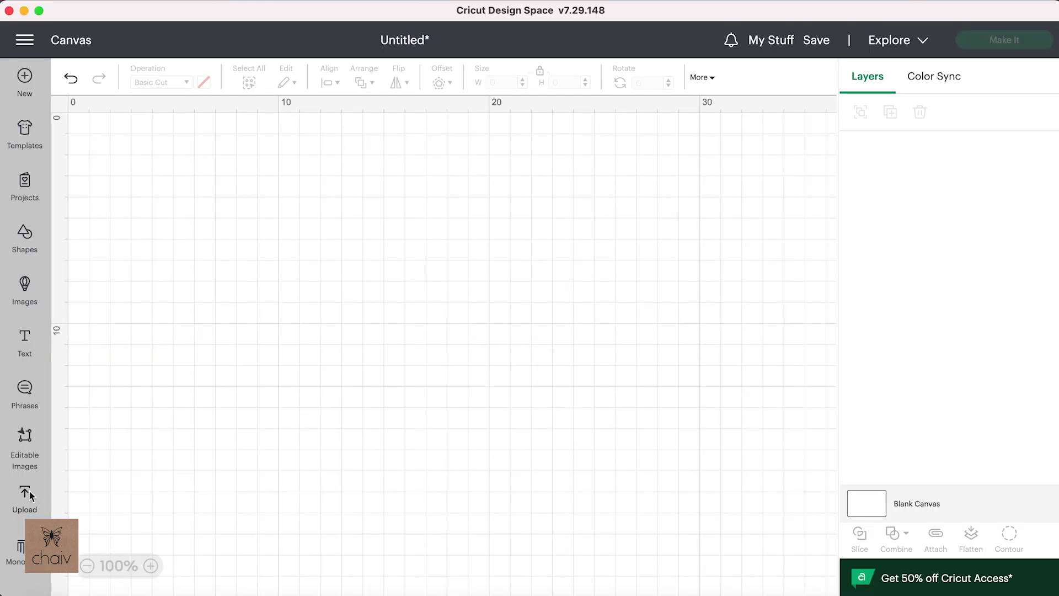
{"action": "left_click", "coordinate": [25, 494]}
Add the pink fairy pair upload to the canvas as one 26.58 × 19.58 cm group.
{"action": "left_click", "coordinate": [135, 402]}
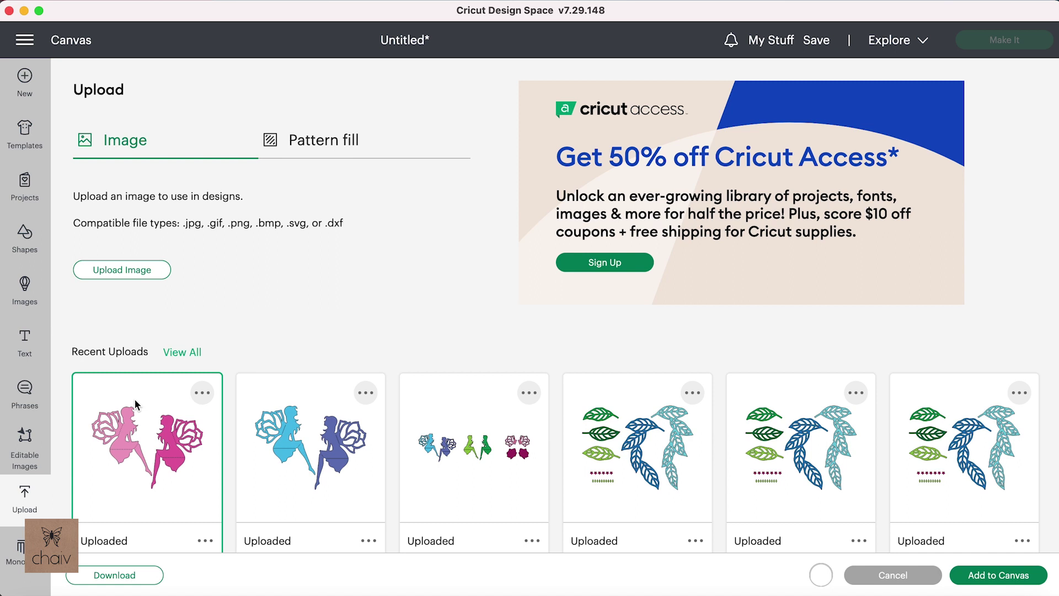
{"action": "left_click", "coordinate": [979, 573]}
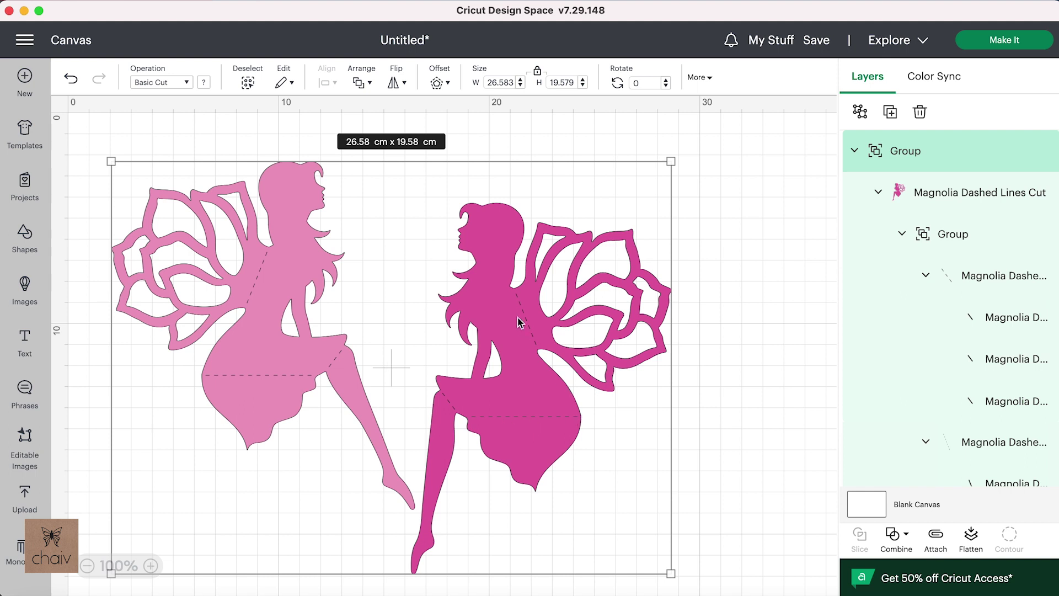
{"action": "left_click", "coordinate": [720, 276]}
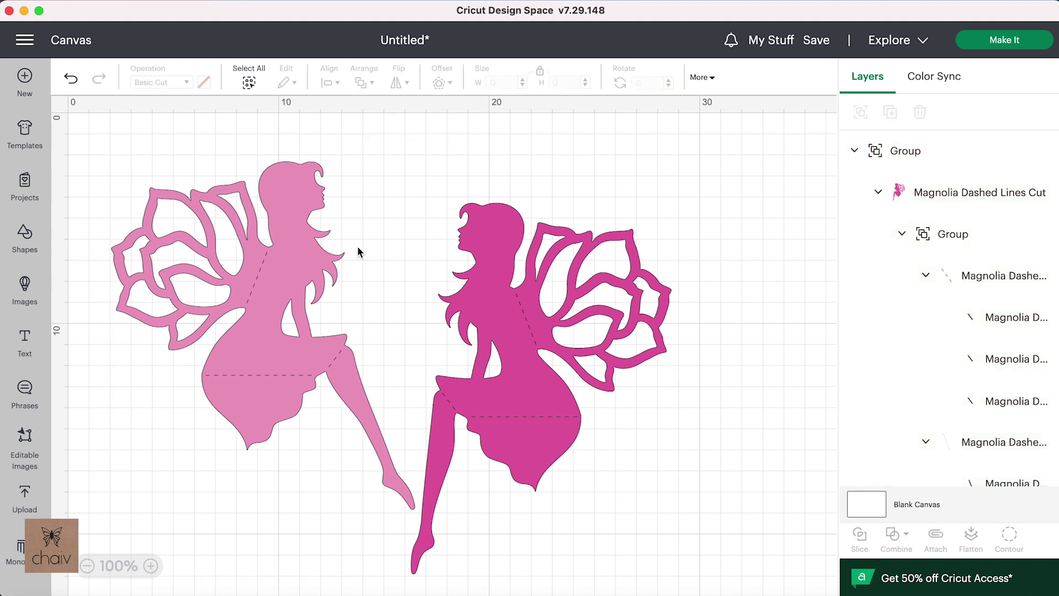
{"action": "left_click", "coordinate": [301, 261]}
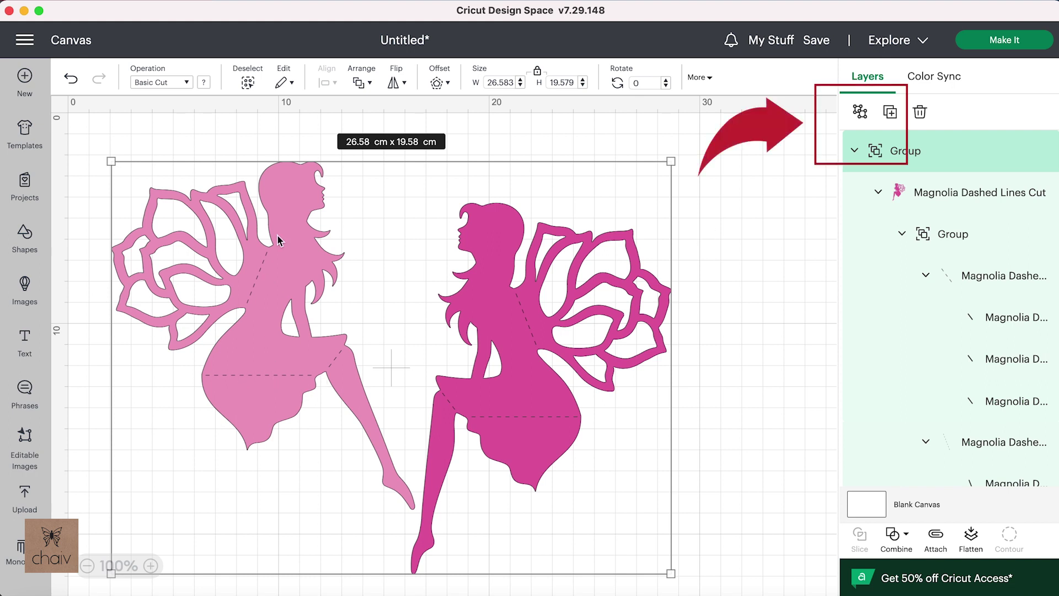
Ungroup the pink fairies and reposition the left one, undoing an accidental move of the right.
{"action": "left_click", "coordinate": [859, 112]}
{"action": "left_click", "coordinate": [762, 164]}
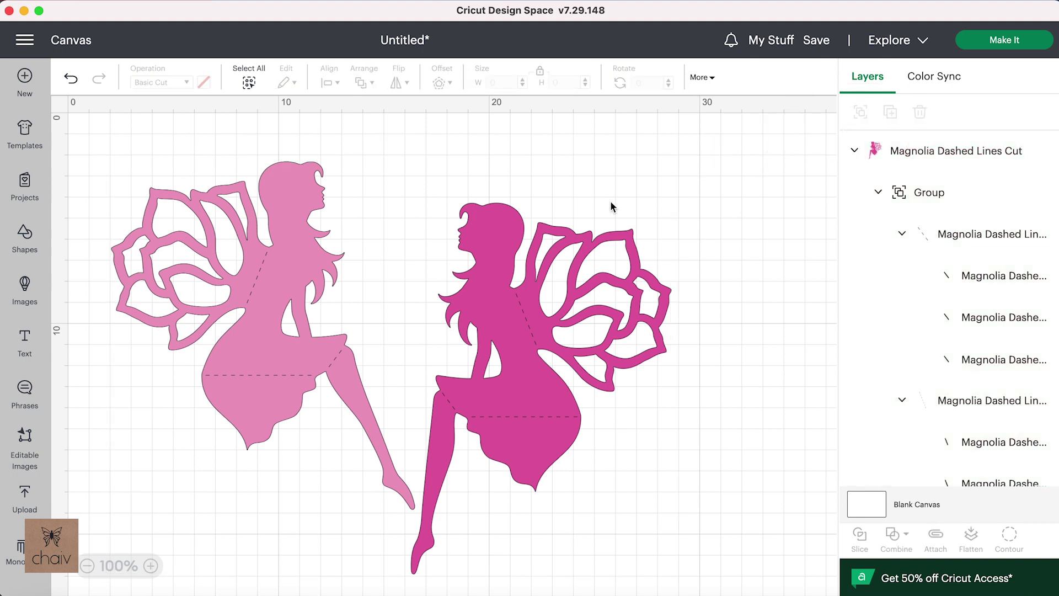
{"action": "left_click", "coordinate": [493, 236]}
{"action": "left_click", "coordinate": [303, 212]}
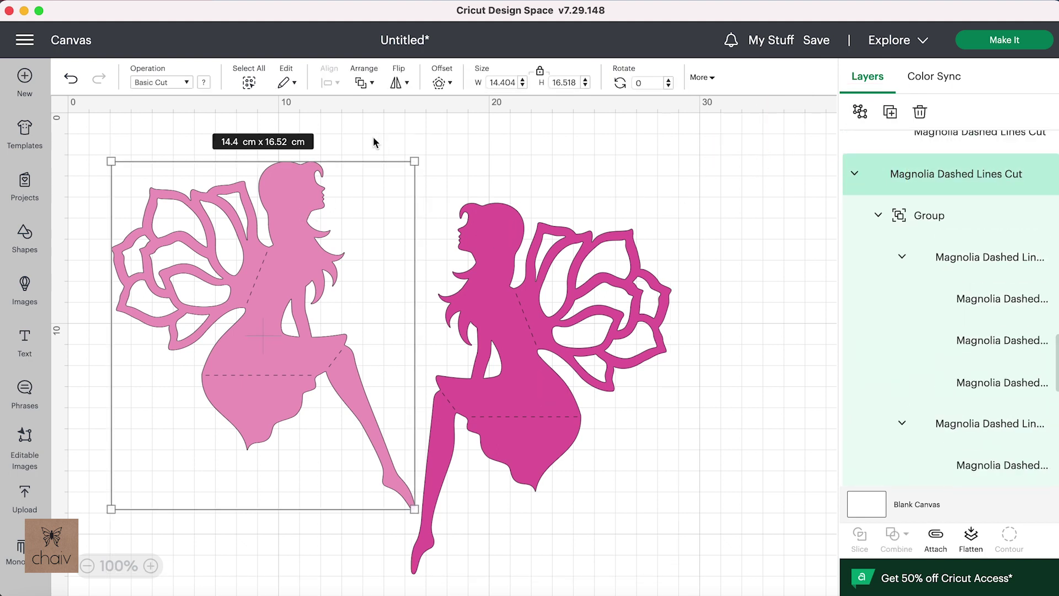
{"action": "left_click_drag", "start_coordinate": [287, 172], "coordinate": [289, 194]}
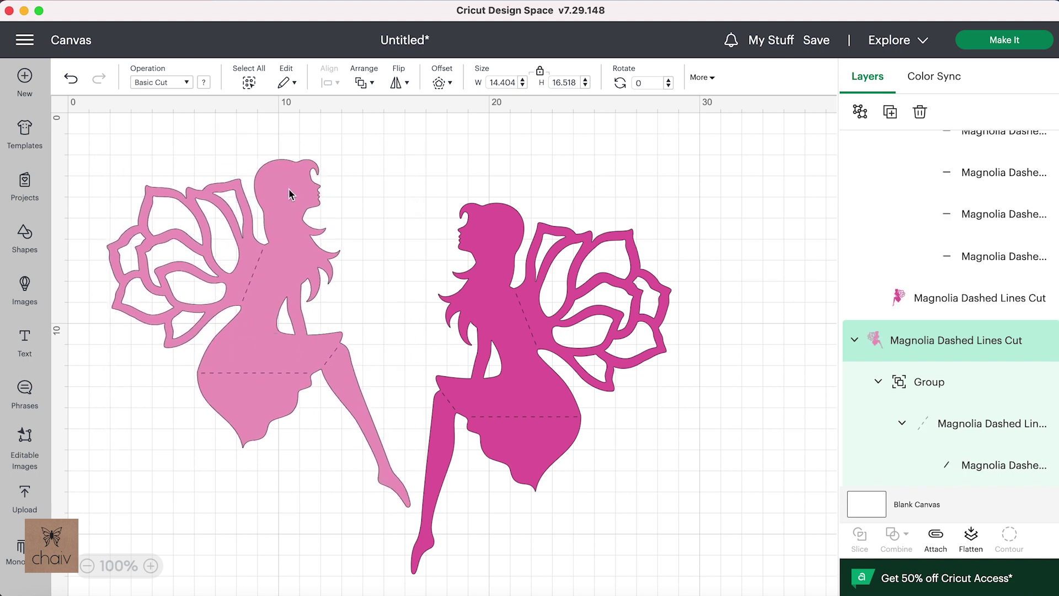
{"action": "left_click_drag", "start_coordinate": [475, 231], "coordinate": [494, 221]}
{"action": "key", "text": "super+z"}
{"action": "key", "text": "super+z"}
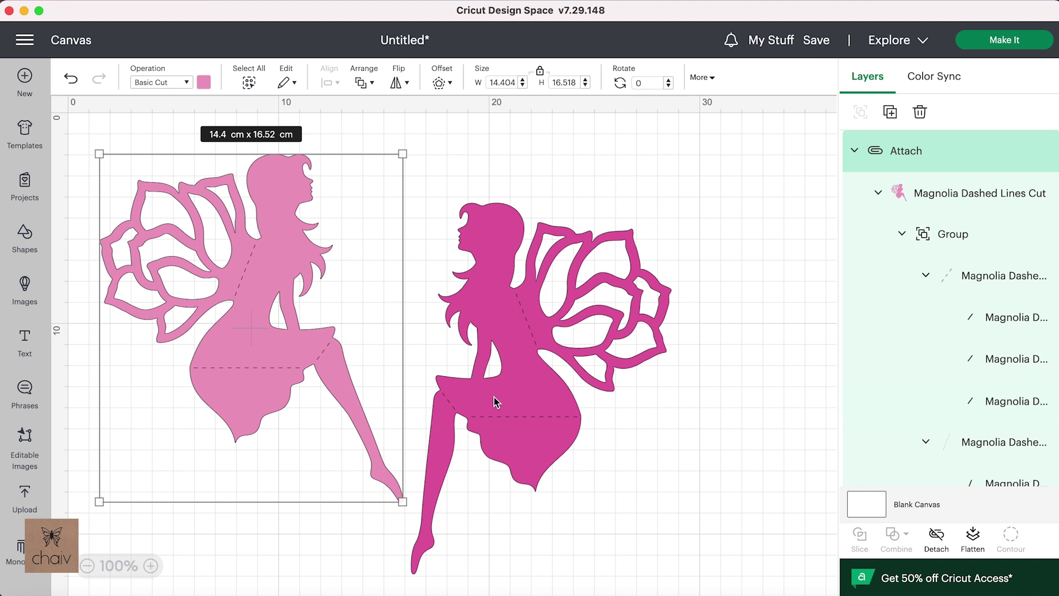
Attach the dashed lines to the left and right pink fairies and send them to the mat preview.
{"action": "left_click", "coordinate": [935, 538]}
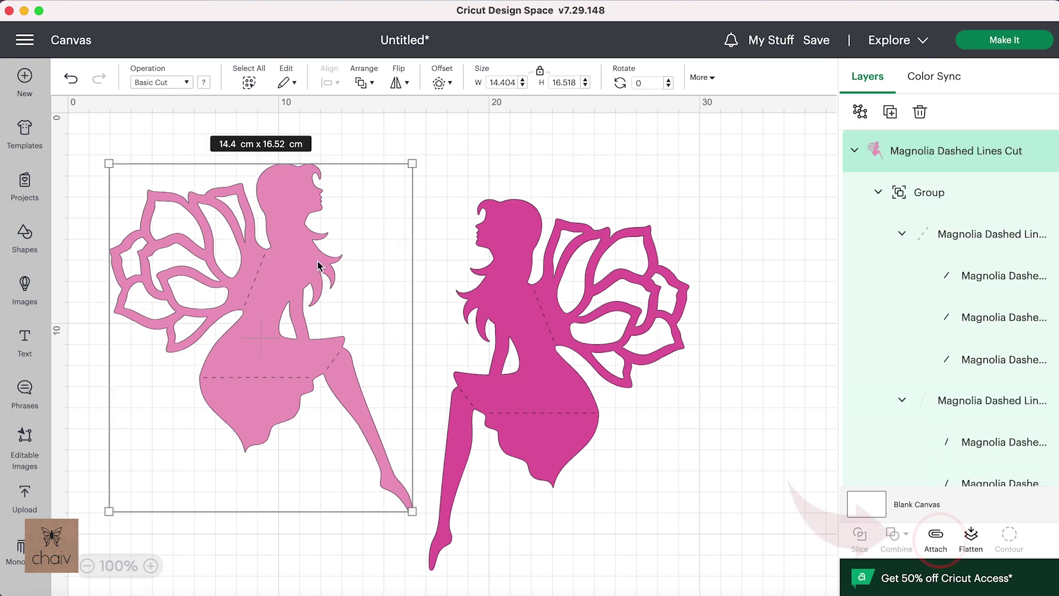
{"action": "left_click", "coordinate": [936, 536]}
{"action": "left_click", "coordinate": [745, 446]}
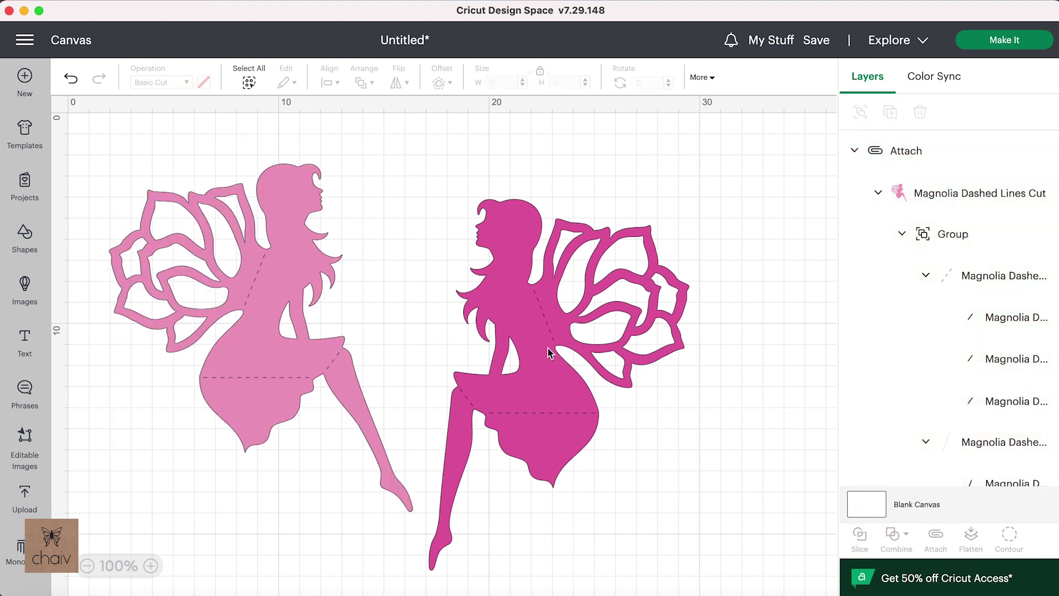
{"action": "left_click_drag", "start_coordinate": [532, 338], "coordinate": [539, 343]}
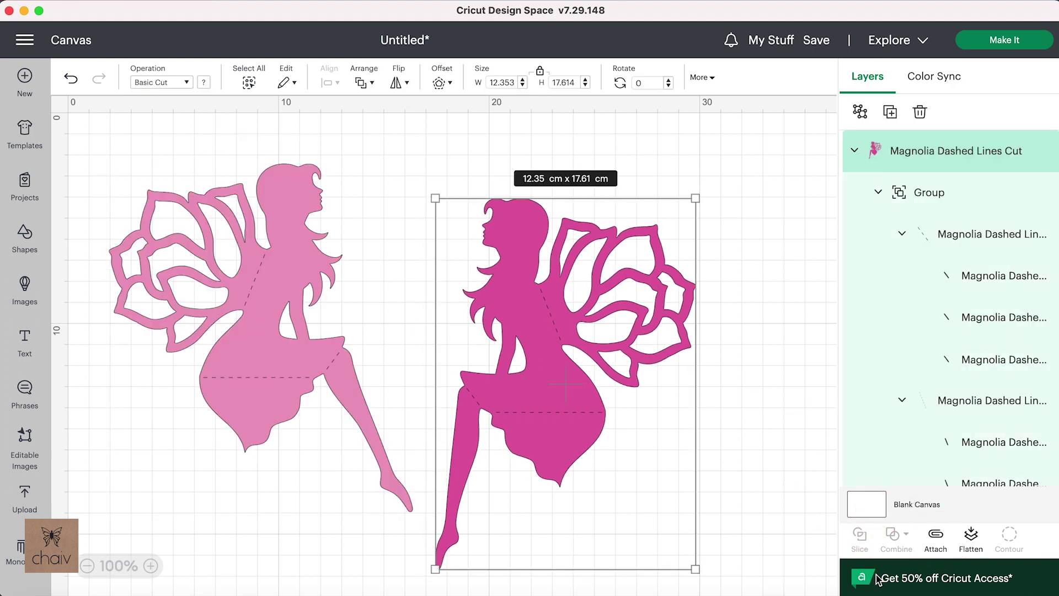
{"action": "left_click", "coordinate": [935, 536]}
{"action": "left_click", "coordinate": [761, 386]}
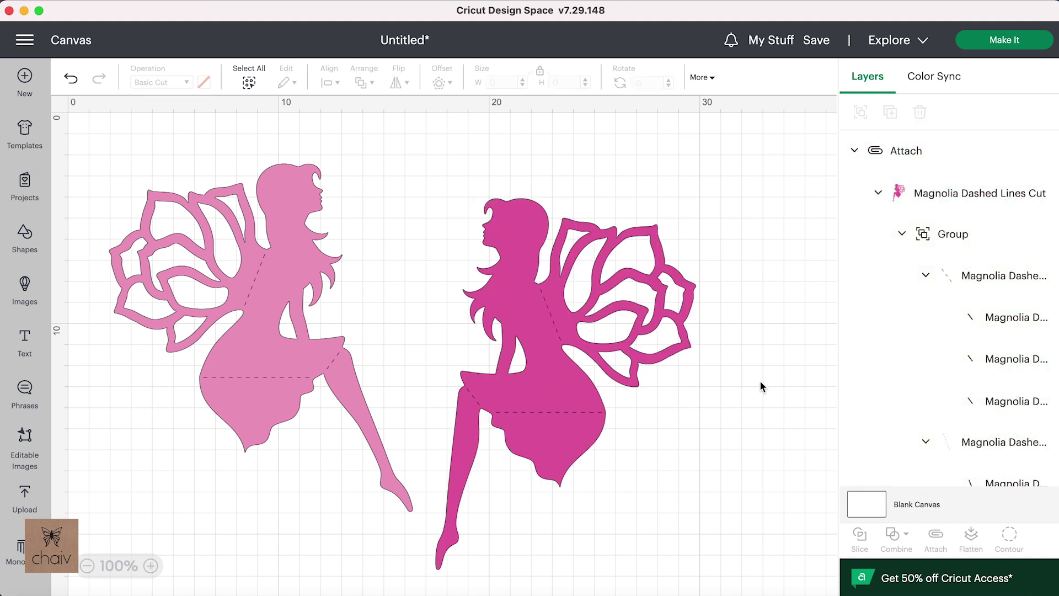
{"action": "left_click", "coordinate": [1004, 41]}
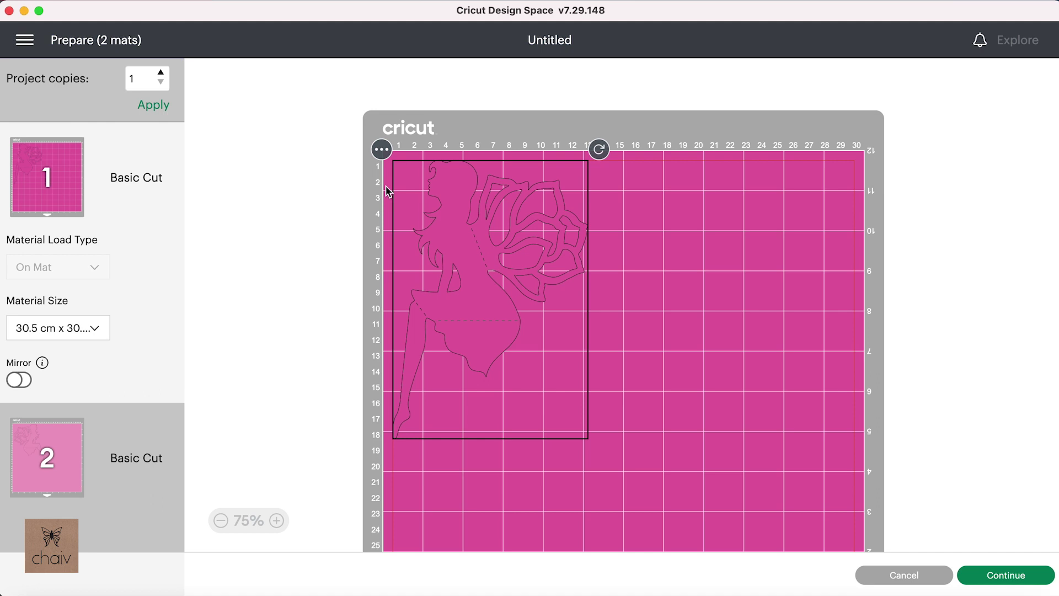